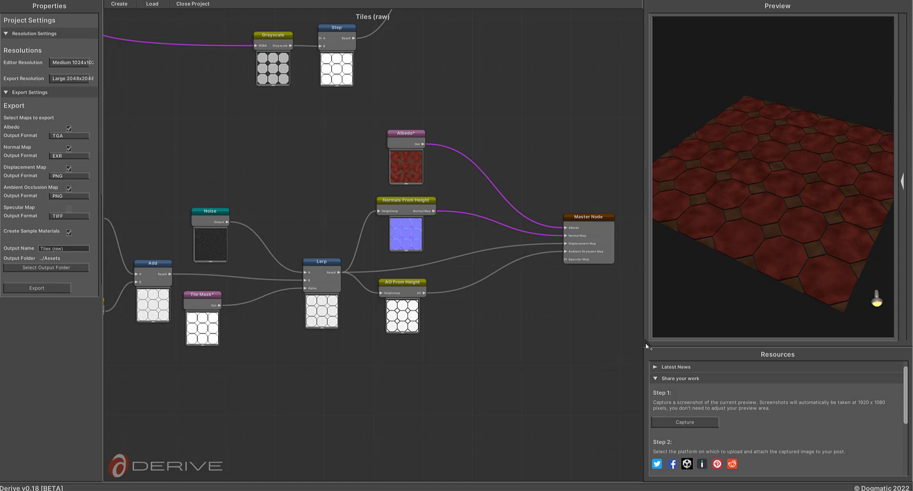
Widen the preview area and examine the Master Node's map inputs and the nodes connected to them.
drag(646, 345, 628, 347)
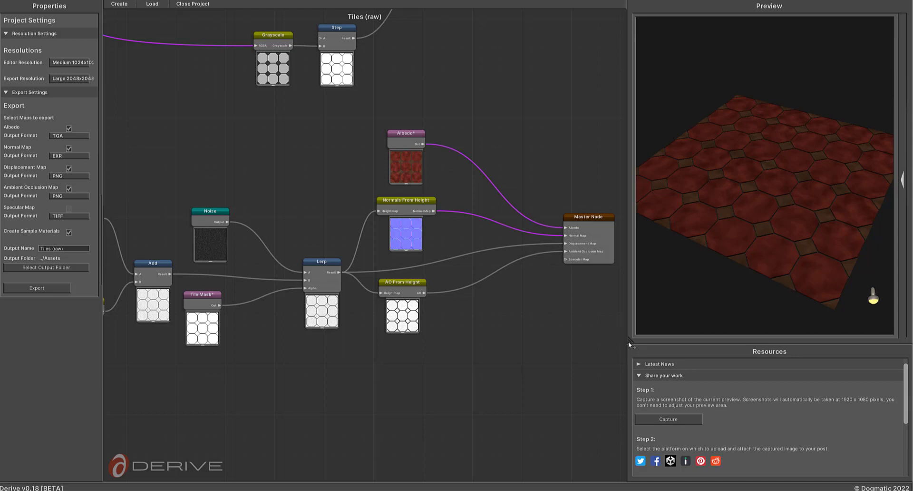
mouse_move(629, 341)
mouse_down()
mouse_move(598, 342)
mouse_move(612, 342)
mouse_up()
middle_drag(589, 343, 578, 344)
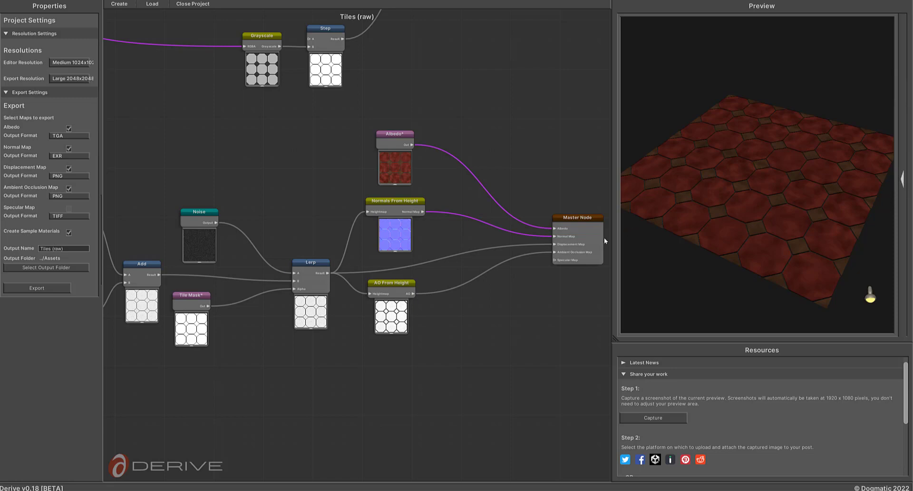
middle_drag(528, 286, 413, 263)
scroll(463, 265, up, 3)
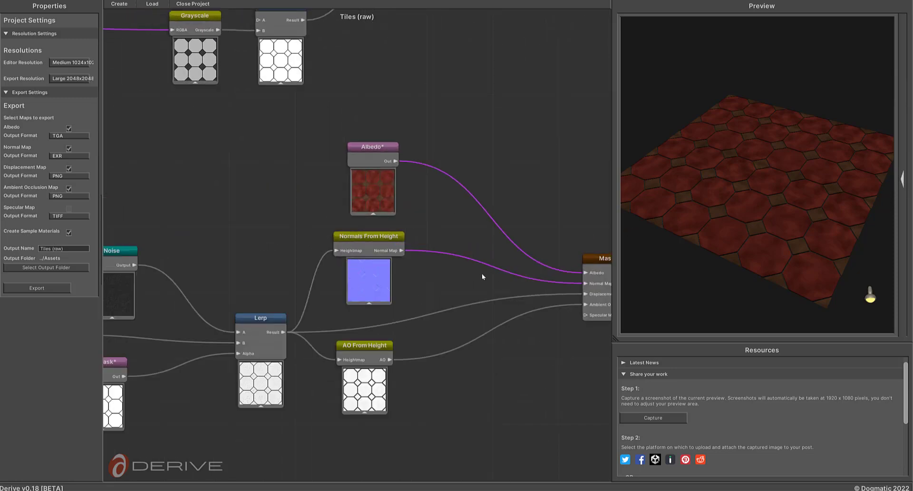
middle_drag(585, 328, 476, 270)
scroll(485, 274, up, 1)
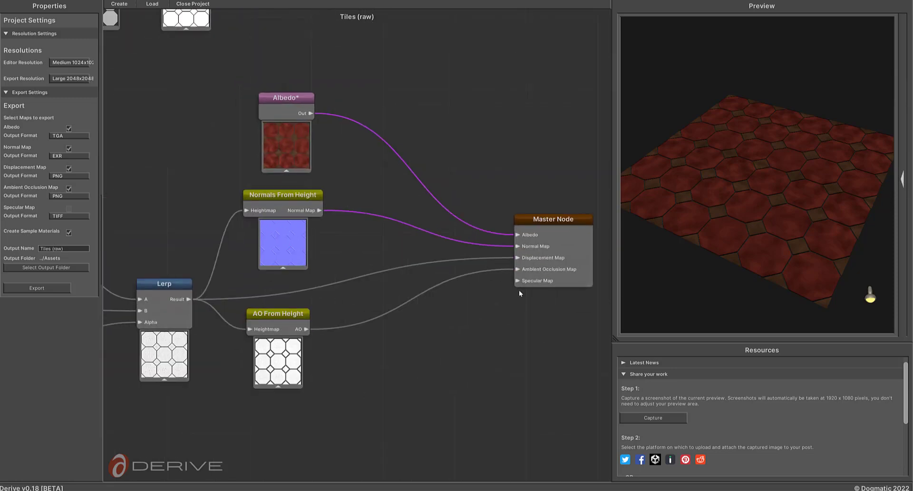
scroll(502, 305, down, 3)
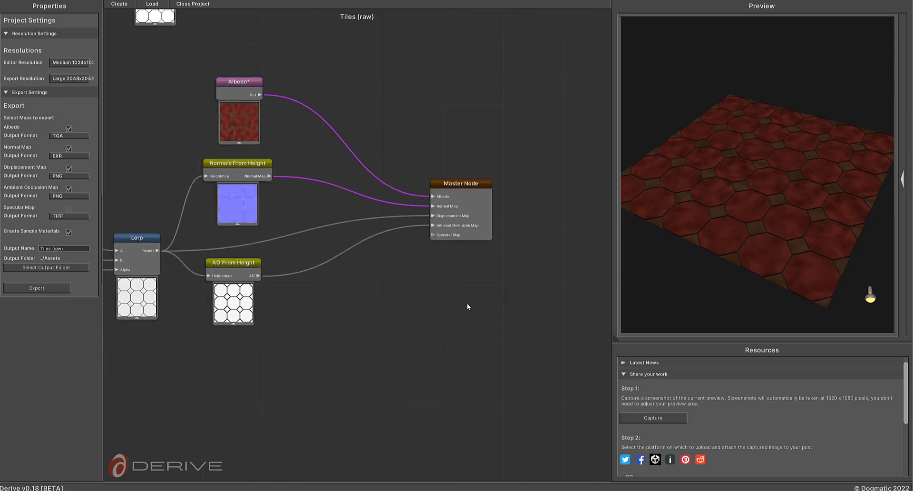
middle_drag(469, 306, 495, 324)
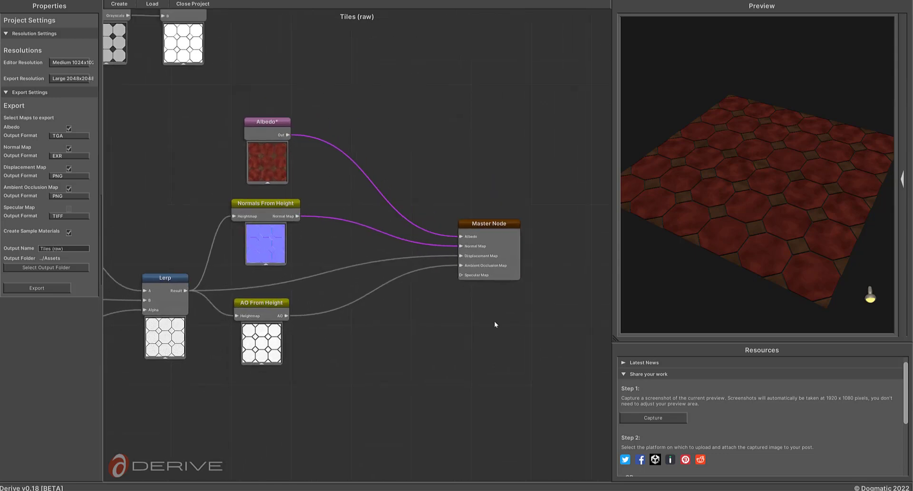
Show the preview settings beside a wider preview and raise the gloss to 0.773.
click(903, 181)
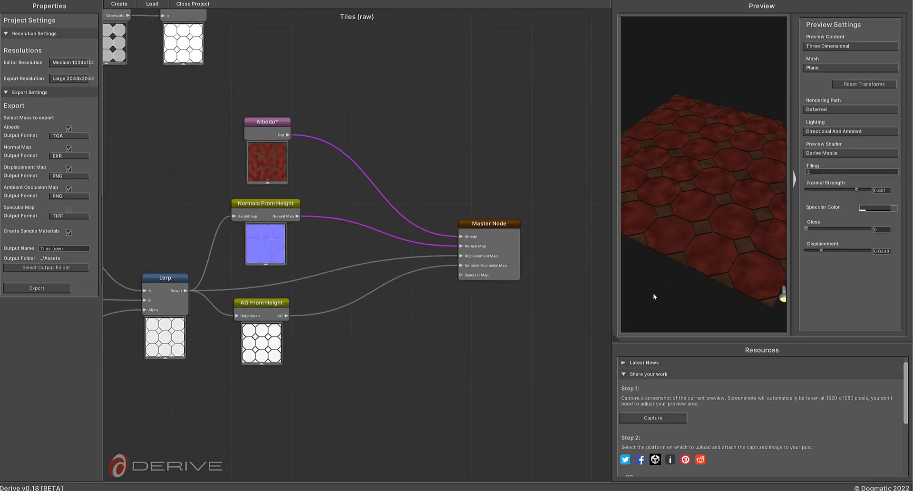
drag(611, 341, 533, 342)
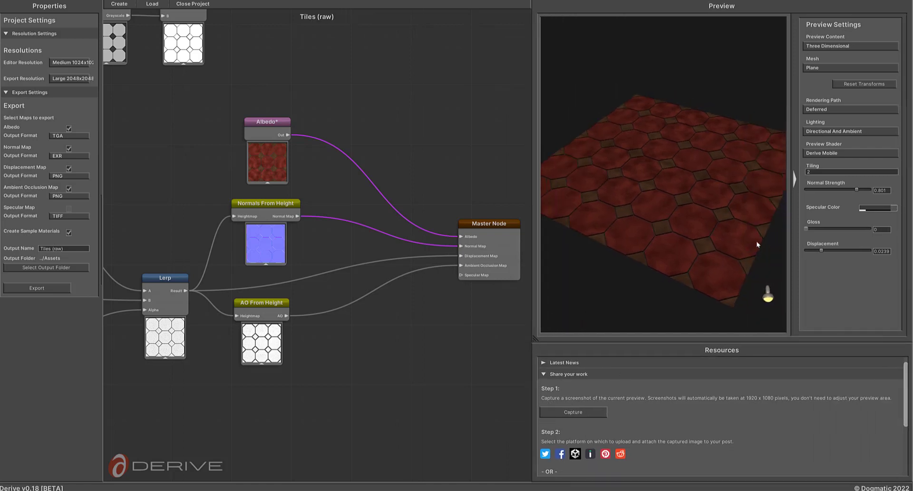
drag(807, 230, 855, 229)
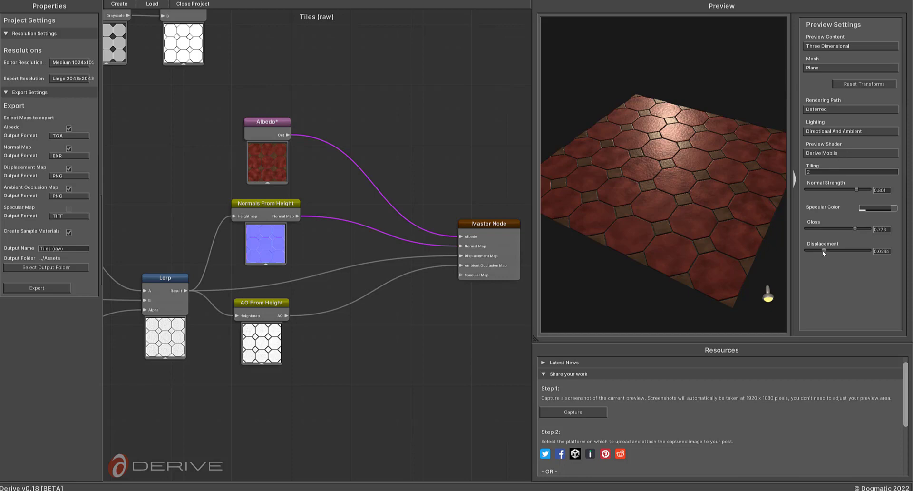
Inspect the tiles up close in the preview and set the gloss to 0.892 and the displacement to 0.0154.
scroll(684, 215, up, 5)
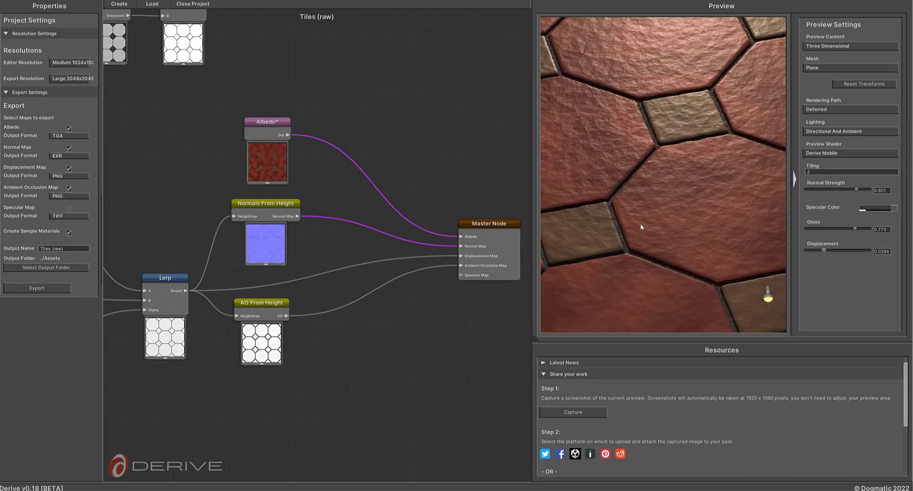
drag(657, 213, 730, 229)
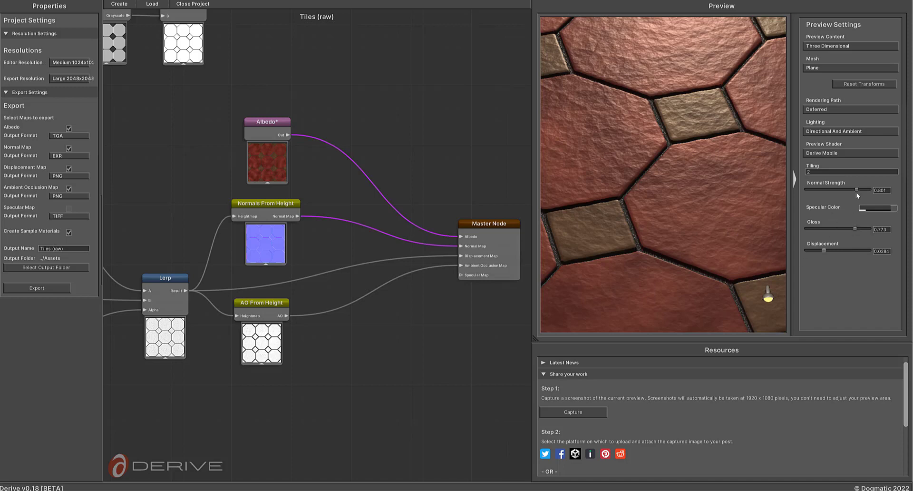
drag(824, 250, 811, 253)
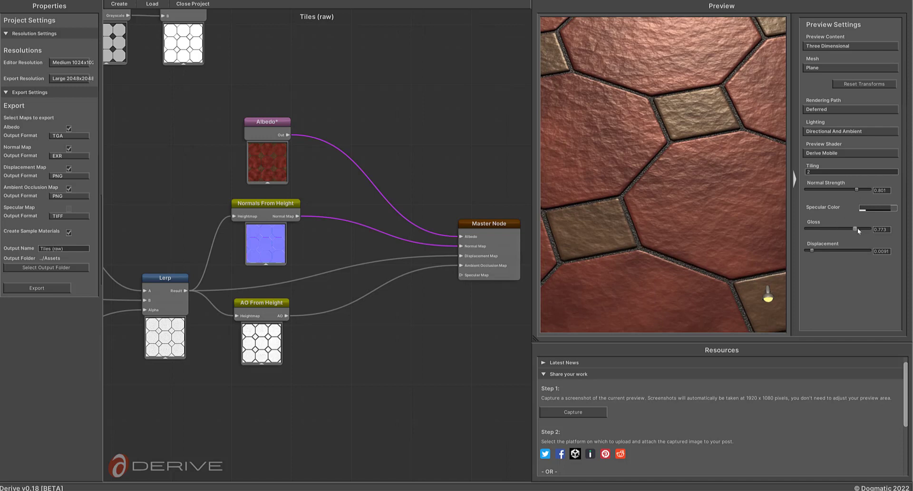
drag(858, 228, 863, 228)
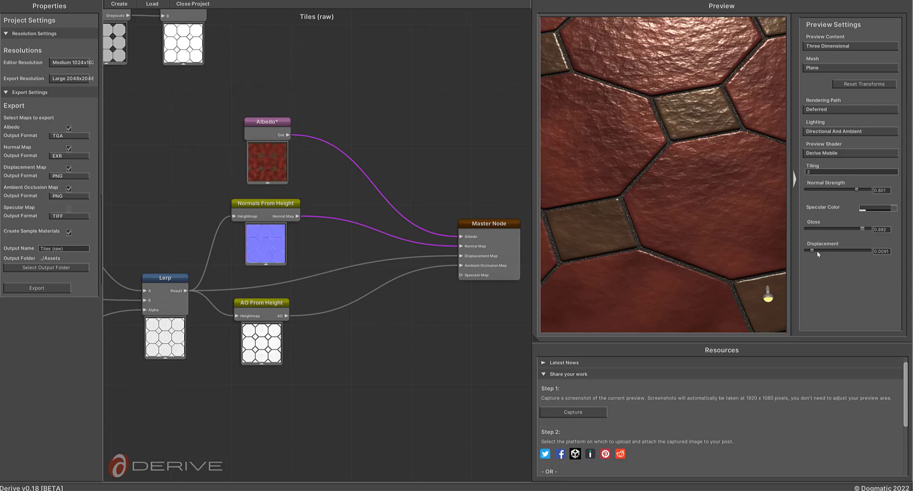
drag(810, 250, 815, 250)
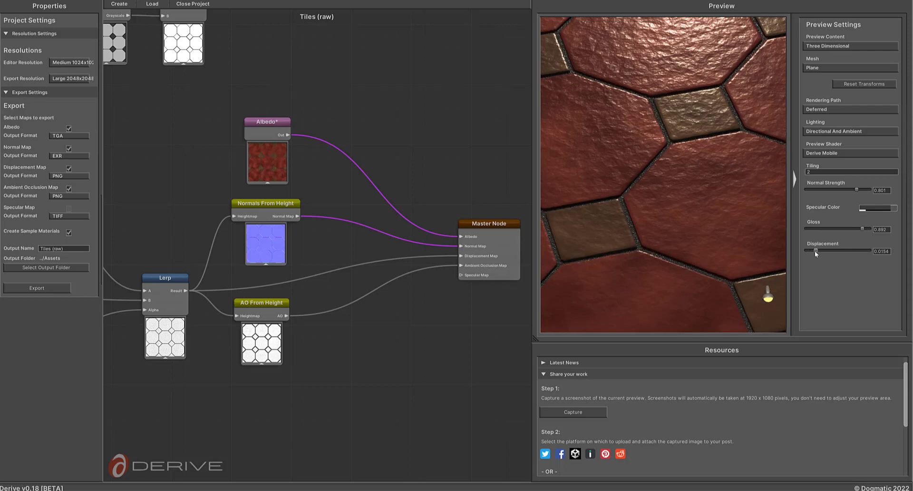
Add an Append node to the graph and place it below the AO From Height node.
middle_drag(381, 349, 382, 325)
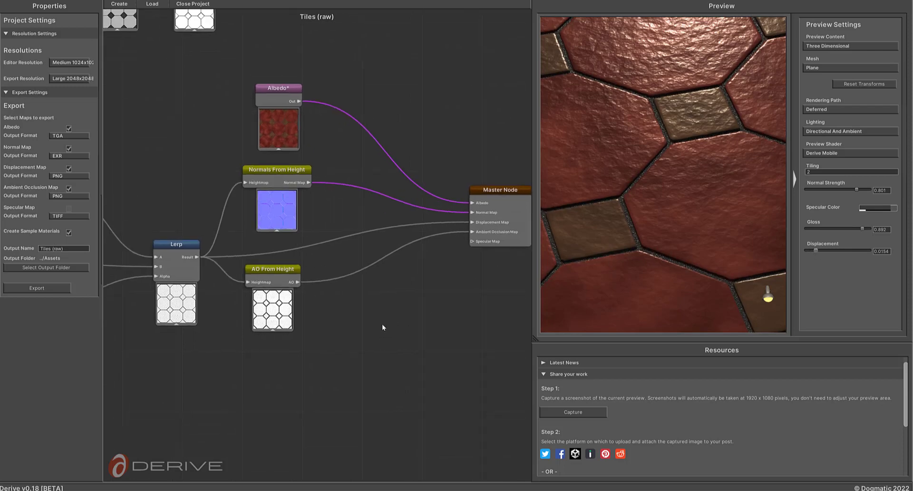
right_click(258, 382)
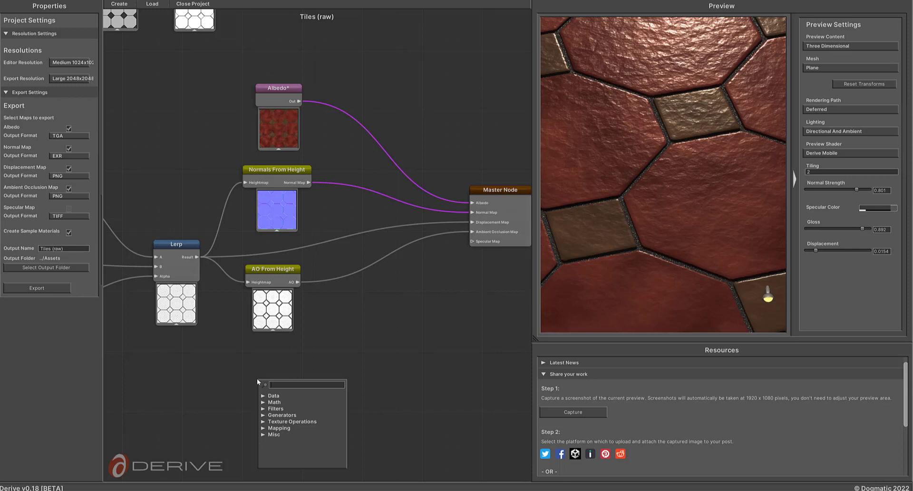
text(app)
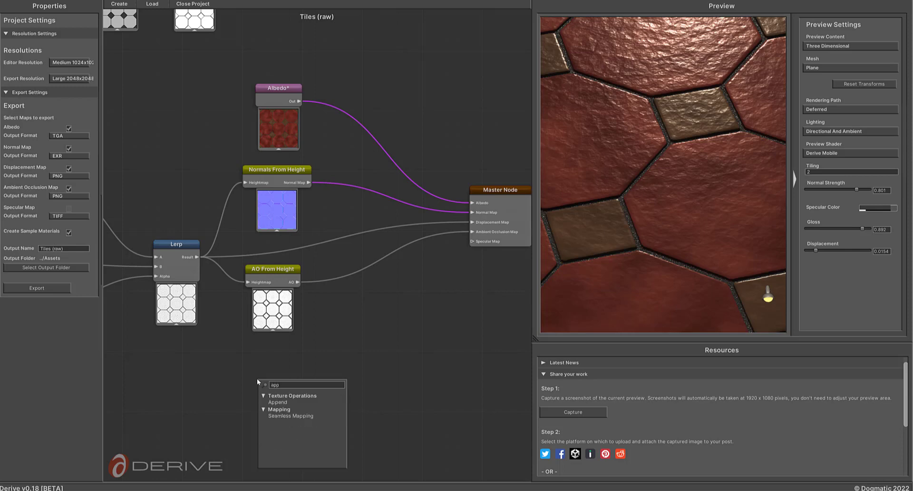
click(269, 403)
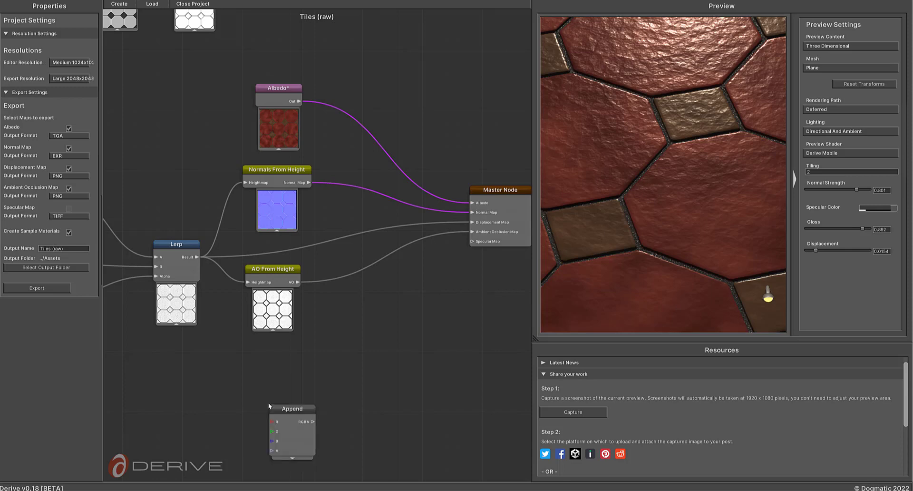
middle_drag(322, 386, 355, 366)
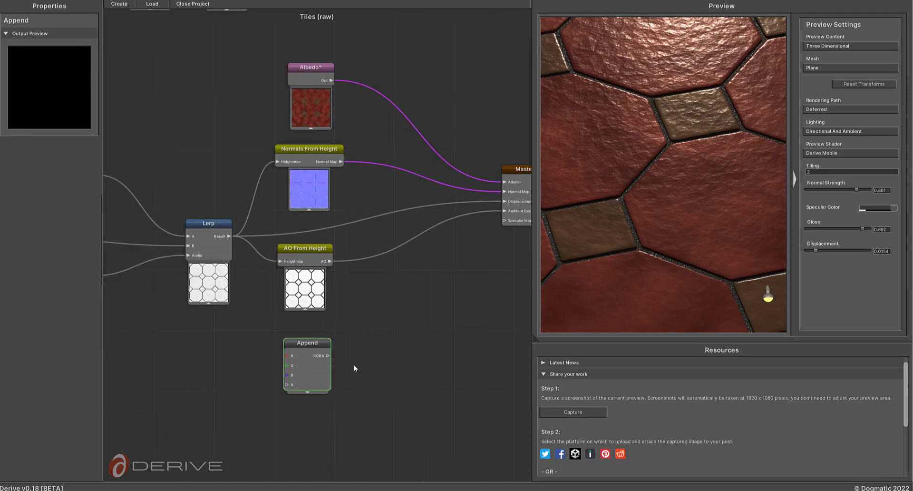
drag(313, 344, 318, 350)
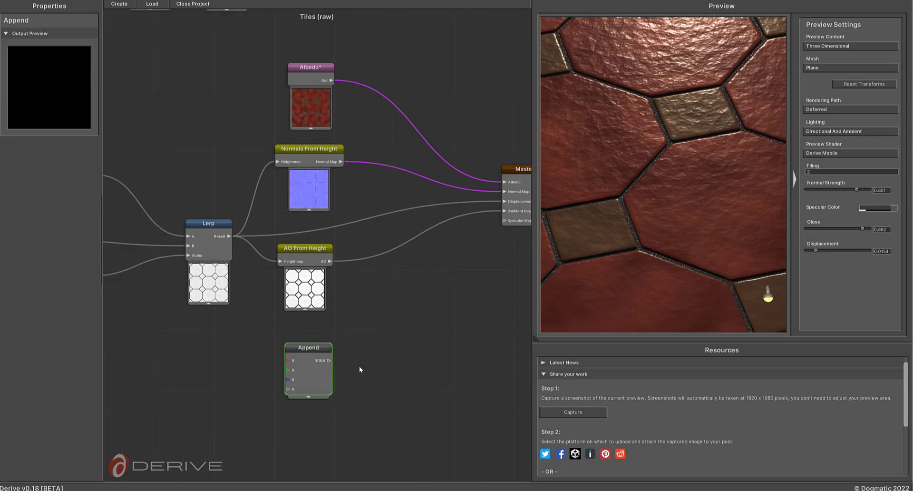
Widen the node properties area and connect the Tile Mask output to the Append node's A input.
middle_drag(259, 350, 297, 324)
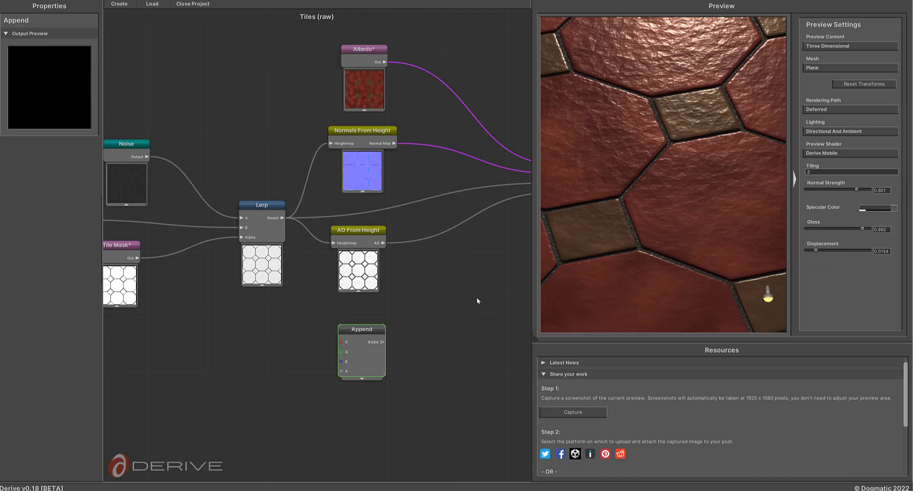
middle_drag(215, 333, 237, 323)
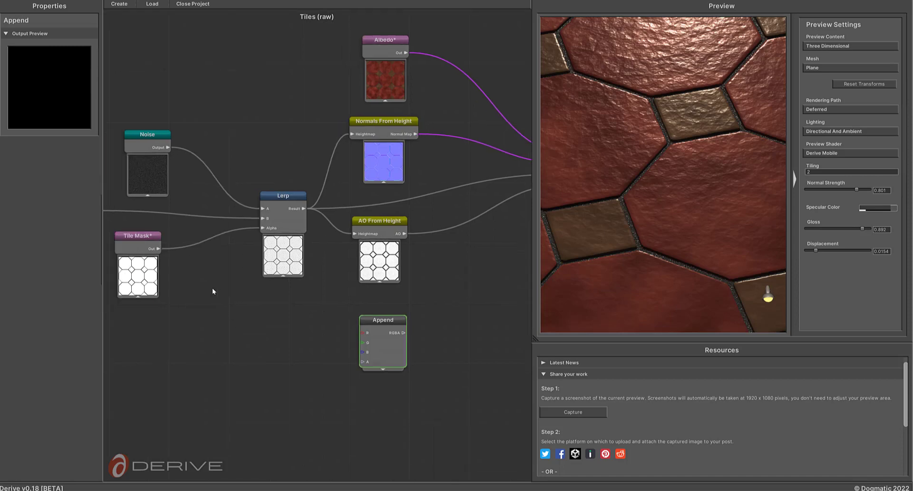
click(143, 237)
drag(100, 235, 189, 241)
middle_drag(229, 273, 321, 289)
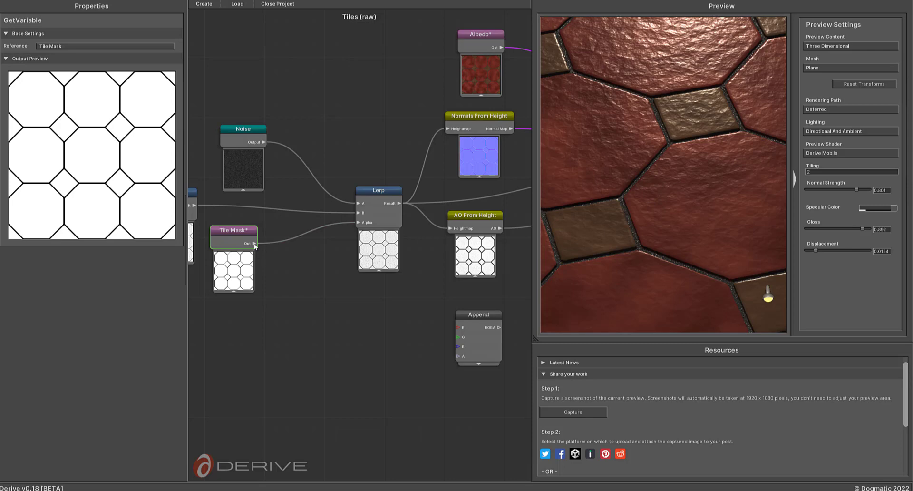
drag(273, 274, 459, 360)
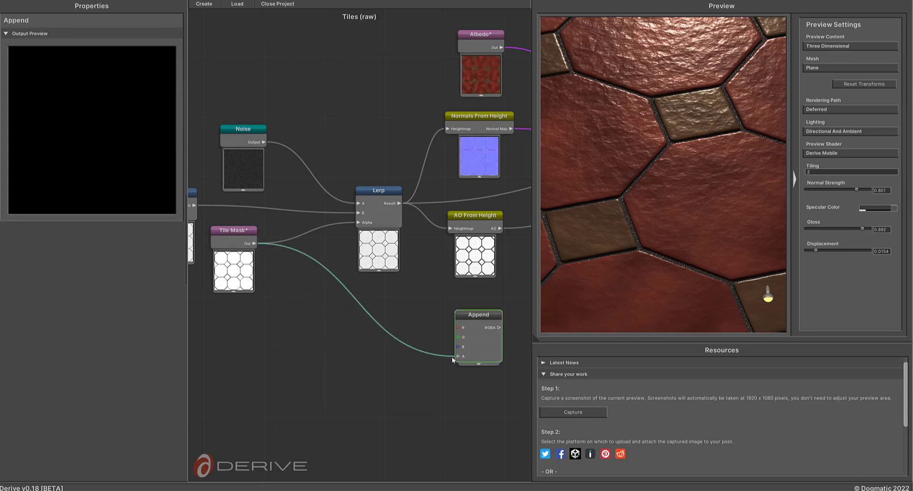
drag(456, 360, 456, 357)
Connect the Append node's RGBA output to the Master Node's Specular Map input and inspect the highlights on the previewed tiles.
middle_drag(501, 300, 288, 314)
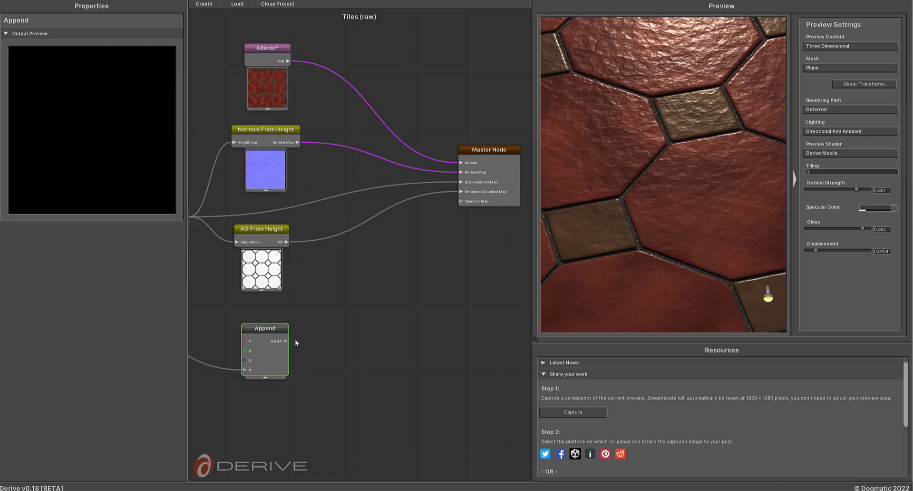
drag(284, 341, 460, 202)
click(460, 201)
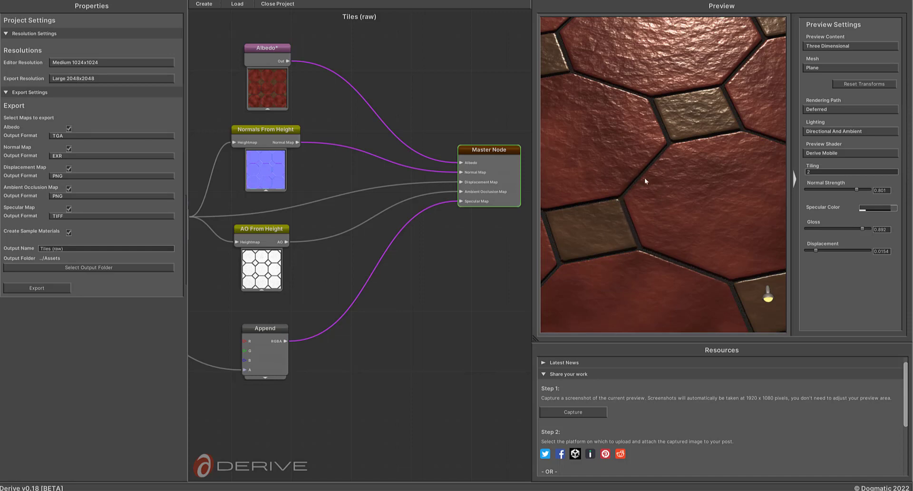
scroll(668, 180, down, 6)
scroll(670, 183, up, 3)
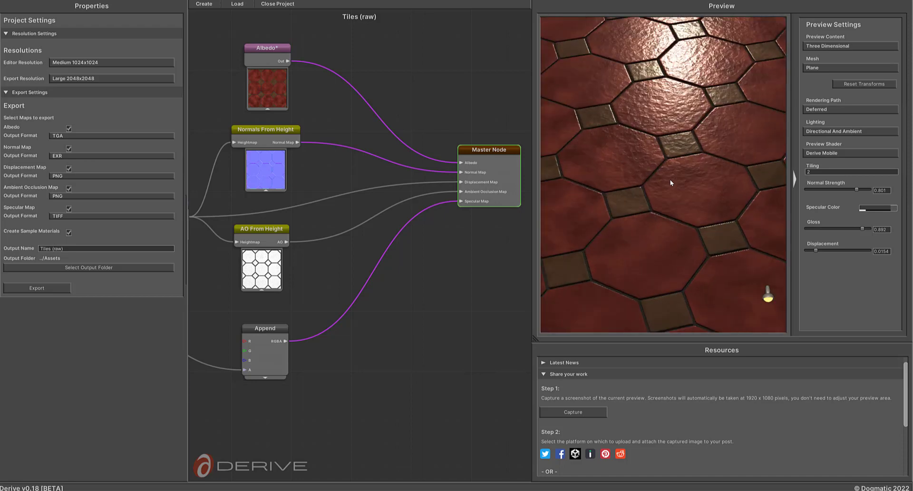
scroll(670, 182, down, 2)
middle_drag(463, 334, 509, 312)
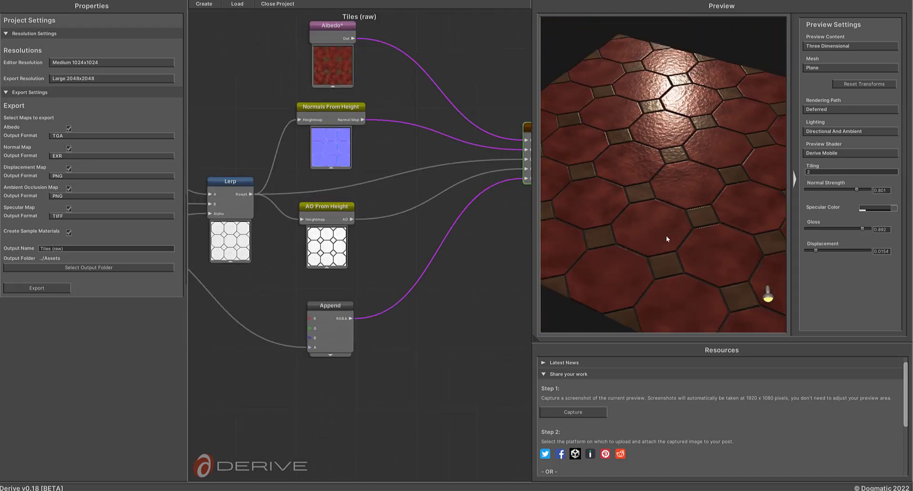
mouse_move(666, 236)
right_down()
mouse_move(664, 250)
mouse_move(659, 236)
right_up()
Branch a Math node off the Tile Mask output, place it left of the Append node, and set its operation to Multiply.
middle_drag(473, 344, 358, 345)
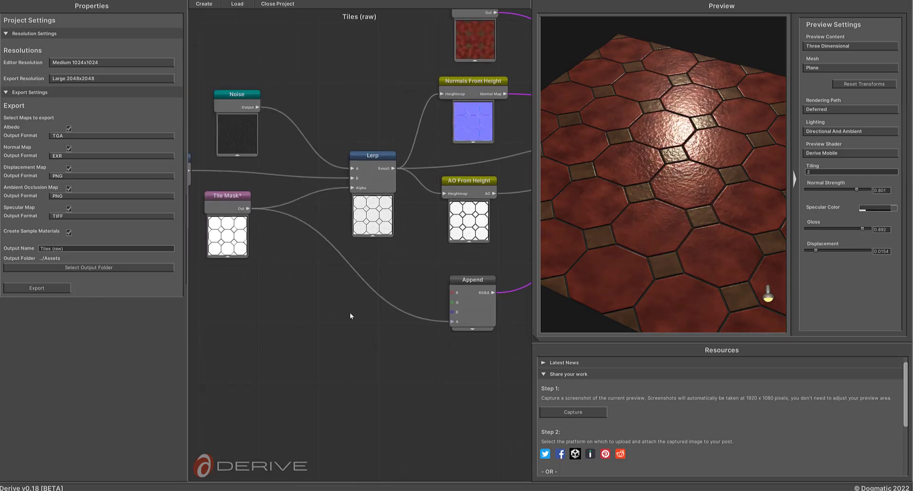
middle_drag(210, 321, 227, 316)
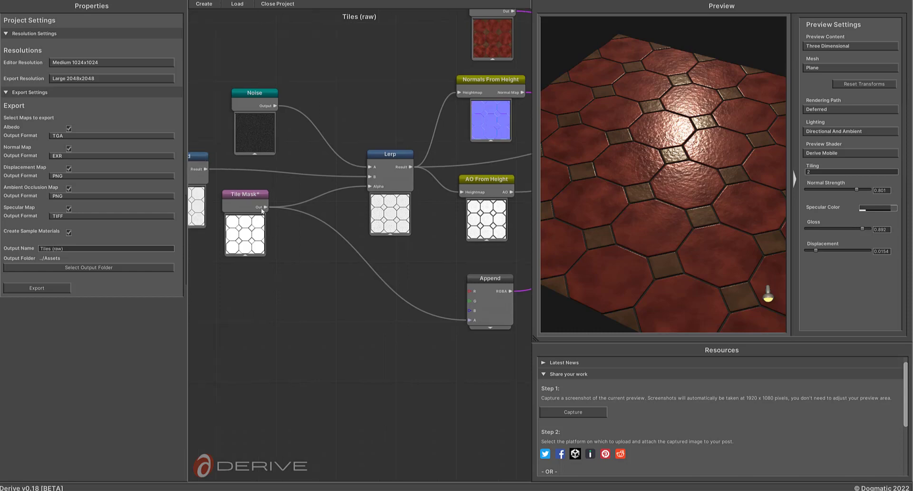
drag(265, 208, 331, 313)
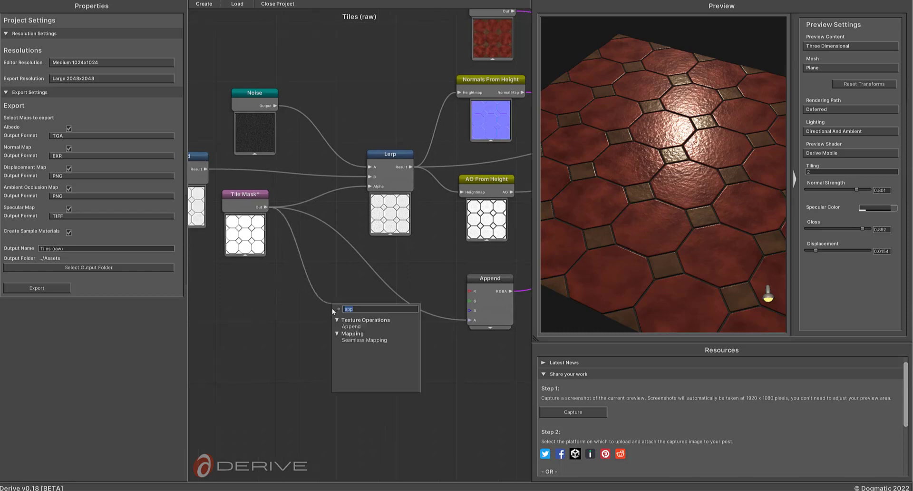
text(add)
click(352, 327)
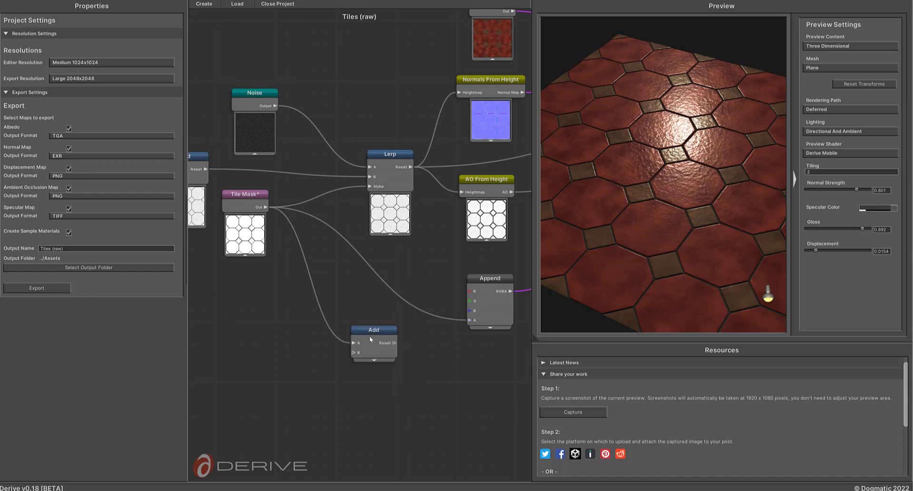
drag(370, 335, 336, 310)
click(67, 60)
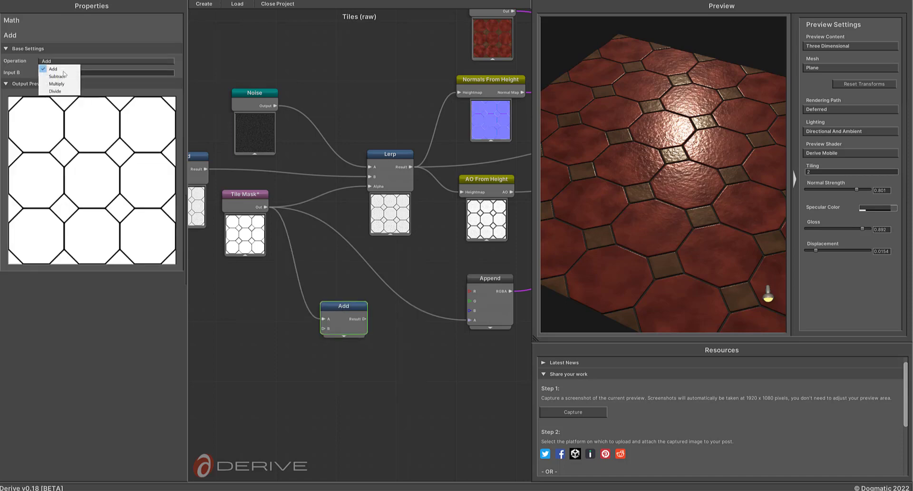
click(57, 84)
Add a Noise node left of the Multiply node and set its octaves to 10 and scale to 3.
middle_drag(244, 324, 339, 302)
right_click(243, 310)
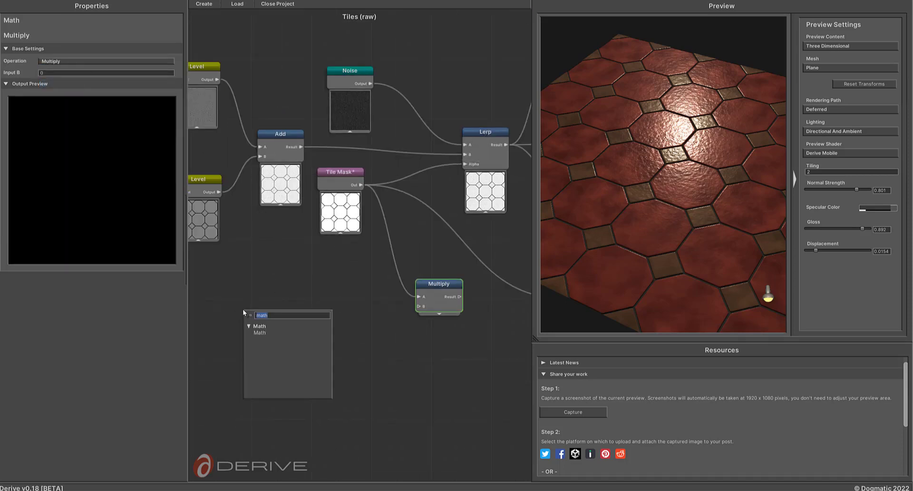
text(noise)
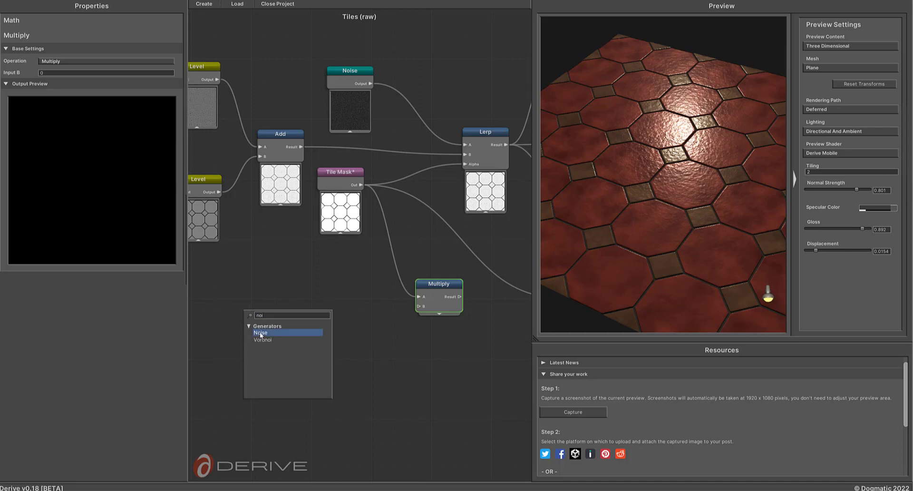
click(260, 332)
drag(288, 340, 259, 315)
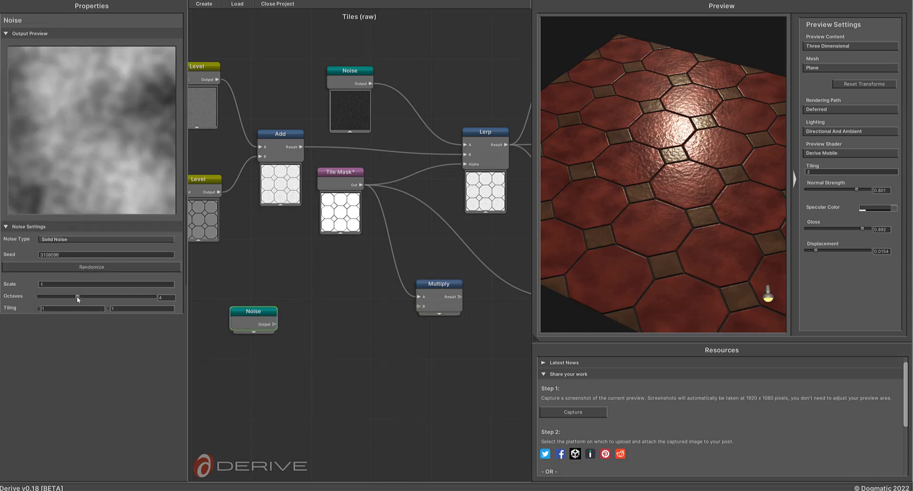
drag(77, 297, 211, 300)
text(3)
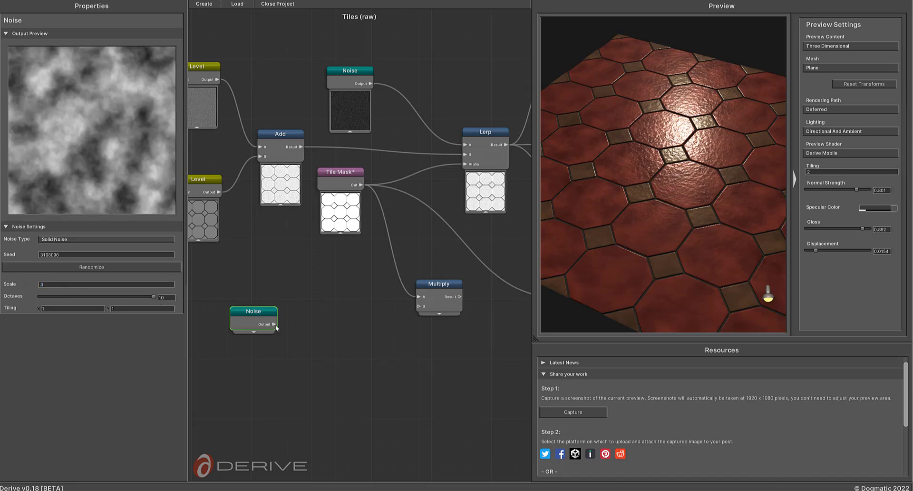
Branch a Seamless Mapping node off the new Noise node's output and set its falloff to 2.
drag(298, 326, 295, 324)
text(sea)
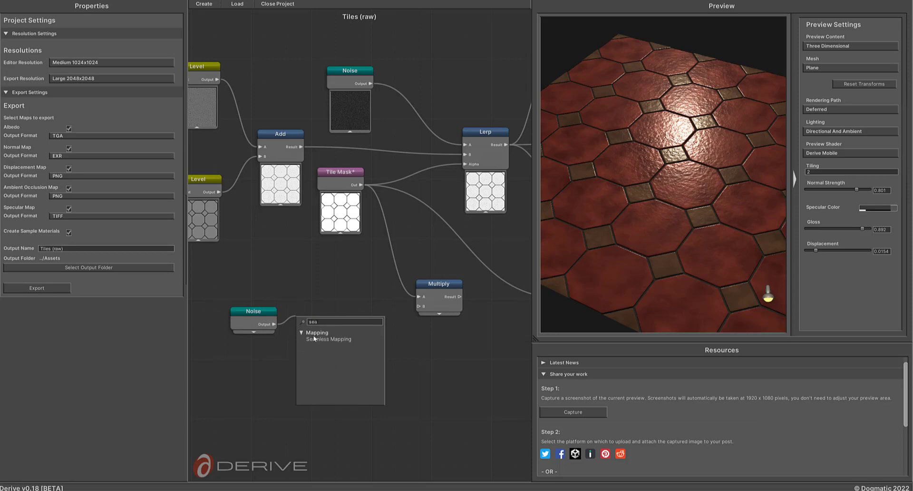
click(317, 339)
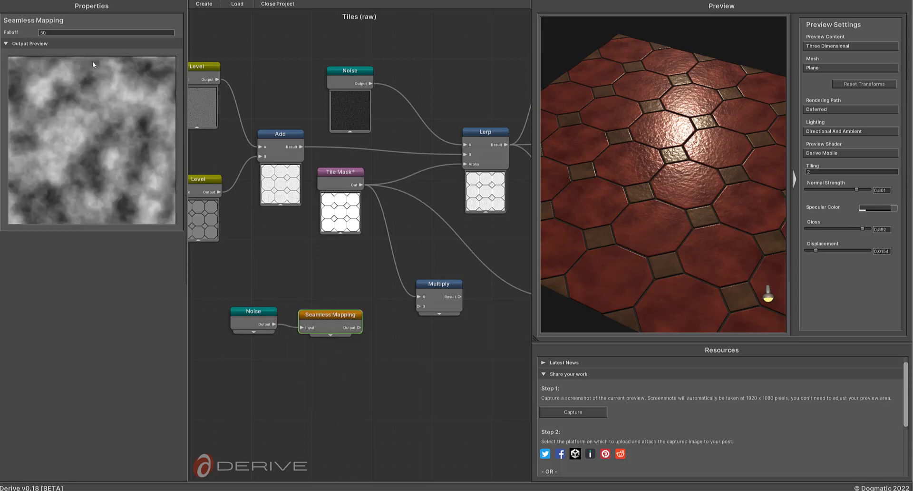
click(71, 33)
text(2)
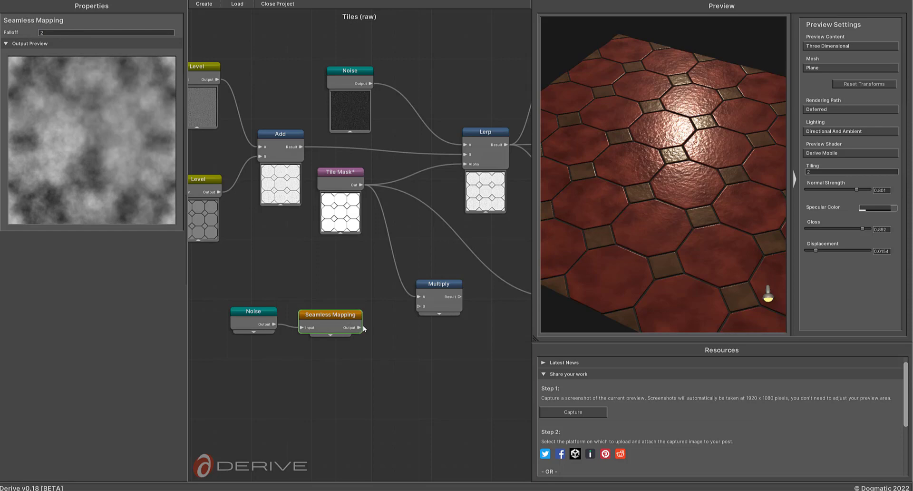
Insert a Level node between the Seamless Mapping output and the Multiply node's B input, with a lower level of 0.6.
drag(377, 325, 376, 327)
text(leve)
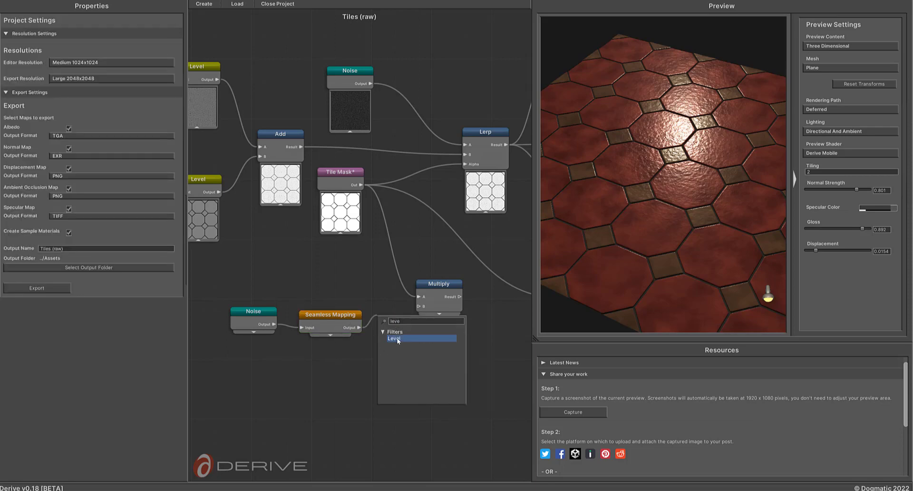
click(398, 341)
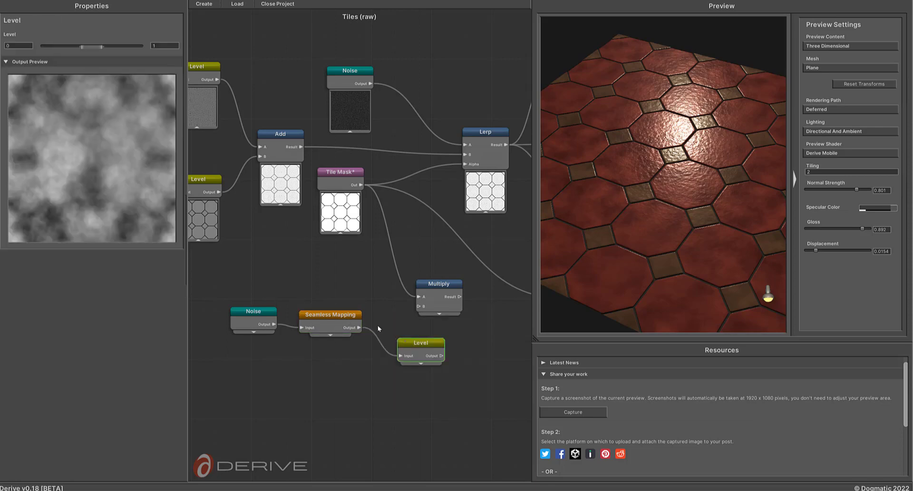
click(437, 294)
drag(444, 284, 461, 291)
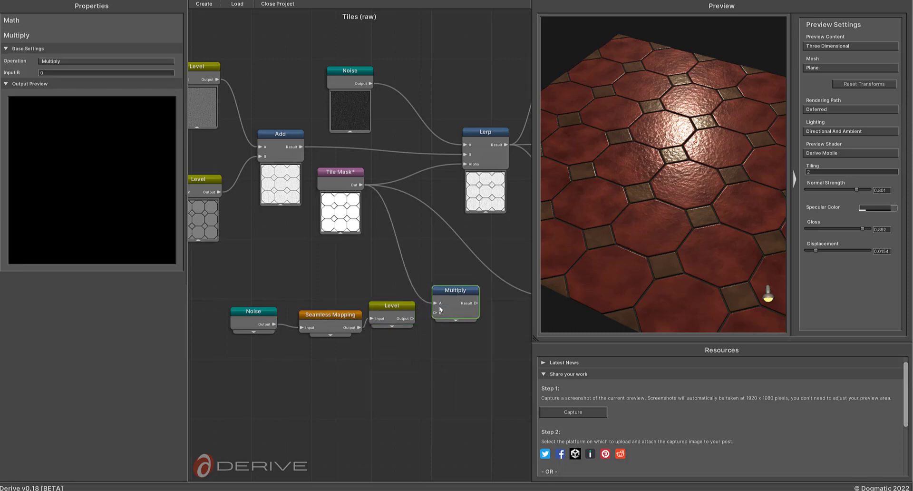
drag(412, 318, 434, 314)
click(392, 311)
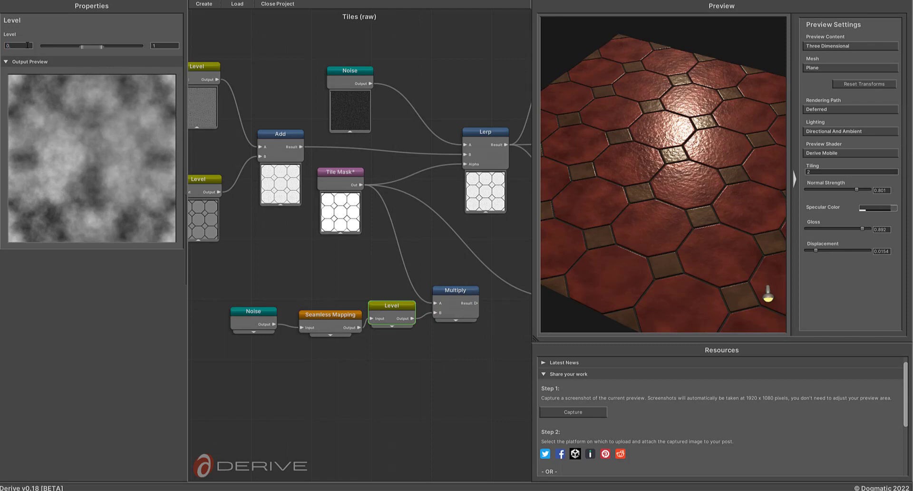
text(6)
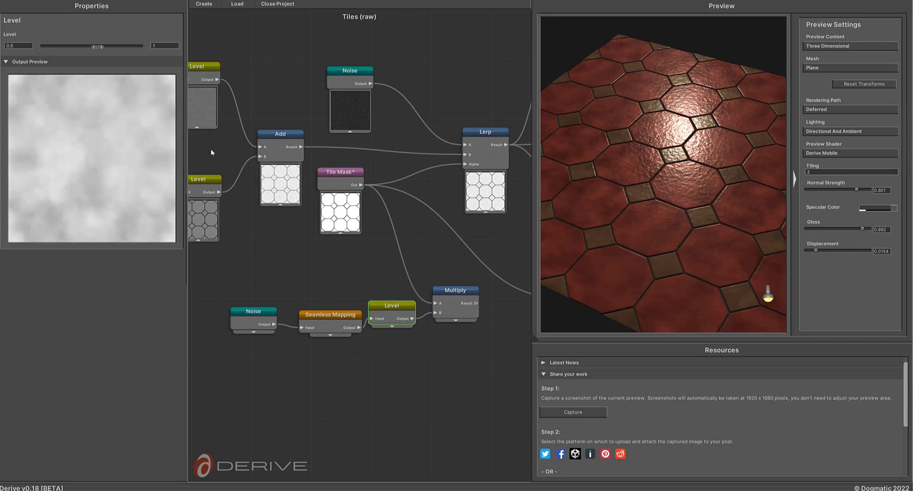
Connect the Multiply result to the Append node's A input and set the preview gloss to 0.858.
middle_drag(340, 250, 215, 258)
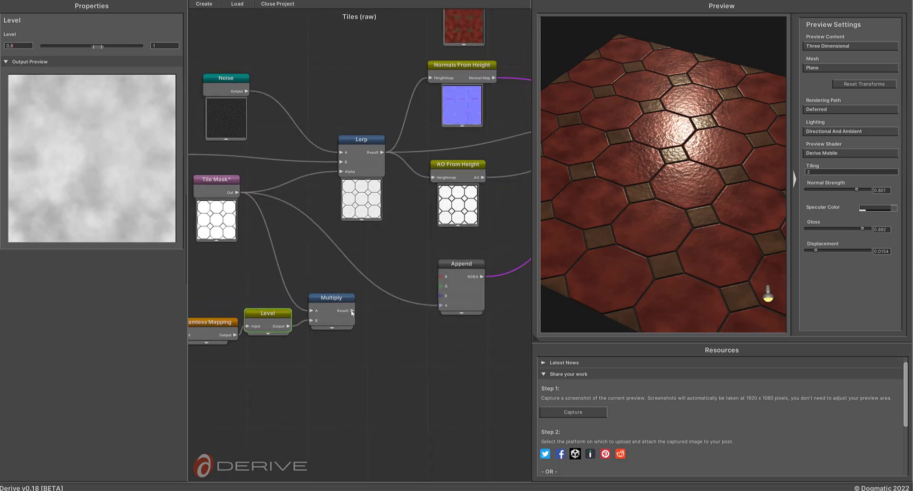
drag(352, 310, 442, 306)
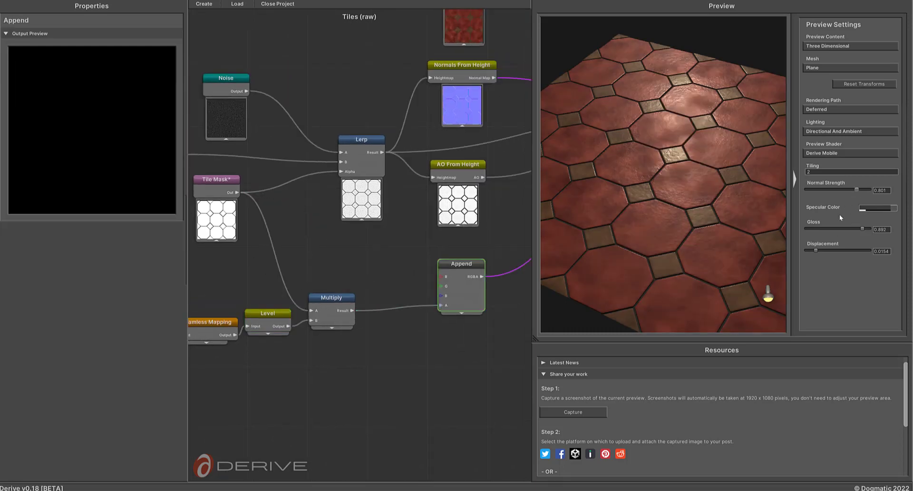
drag(862, 229, 861, 230)
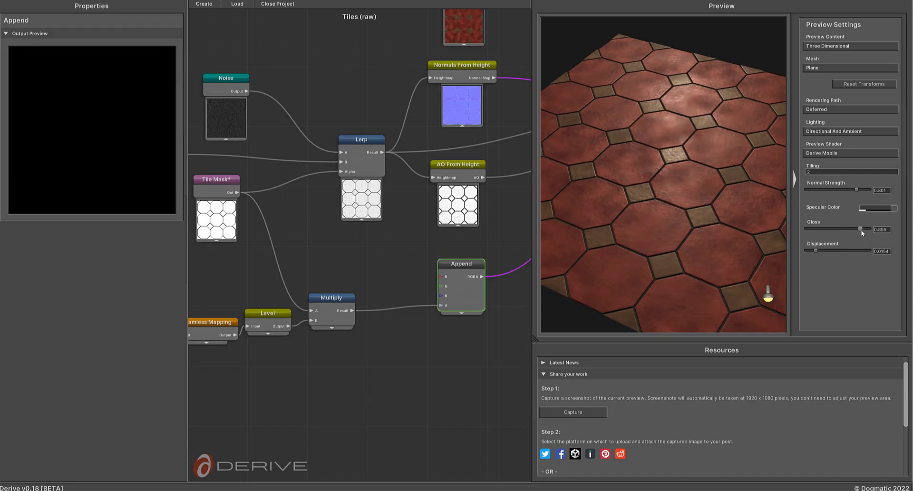
drag(659, 214, 703, 233)
mouse_move(703, 232)
right_down()
mouse_move(708, 220)
mouse_move(756, 221)
mouse_move(678, 227)
mouse_move(681, 237)
mouse_move(735, 227)
mouse_move(709, 230)
right_up()
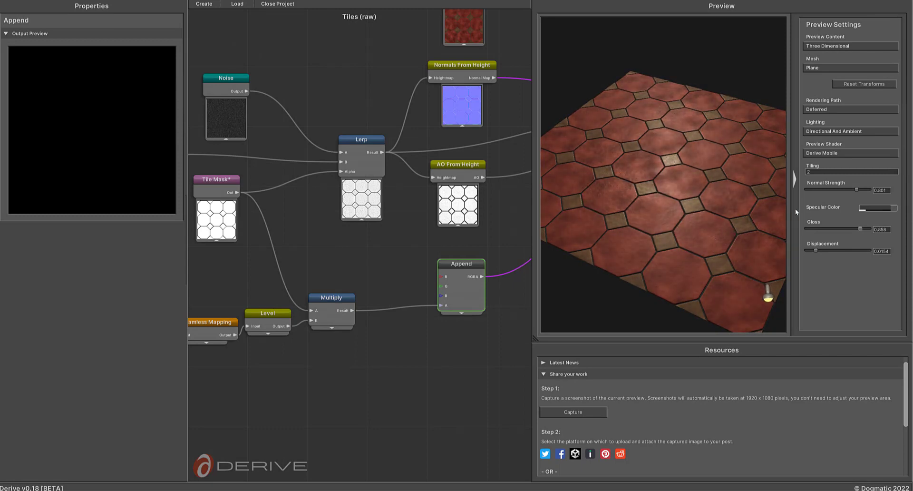
Switch the preview shader to Derive Tessellated and darken the specular color to about 1B1B1B.
click(826, 154)
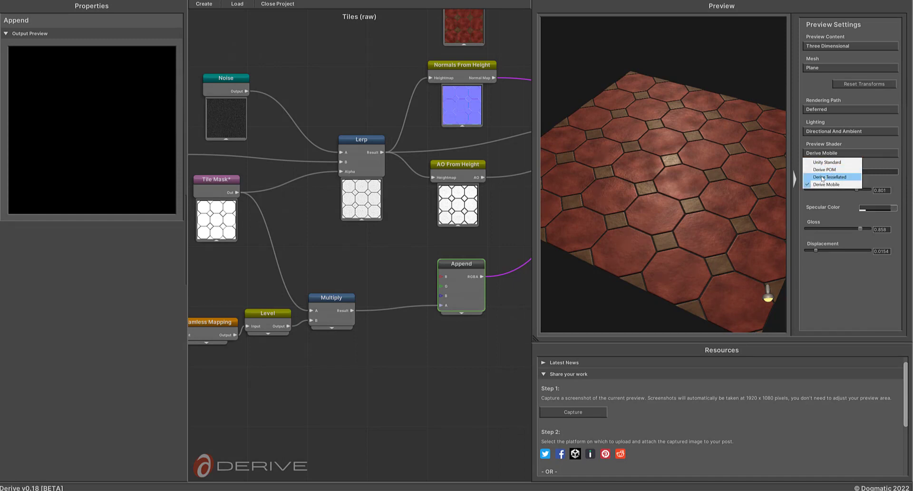
click(822, 177)
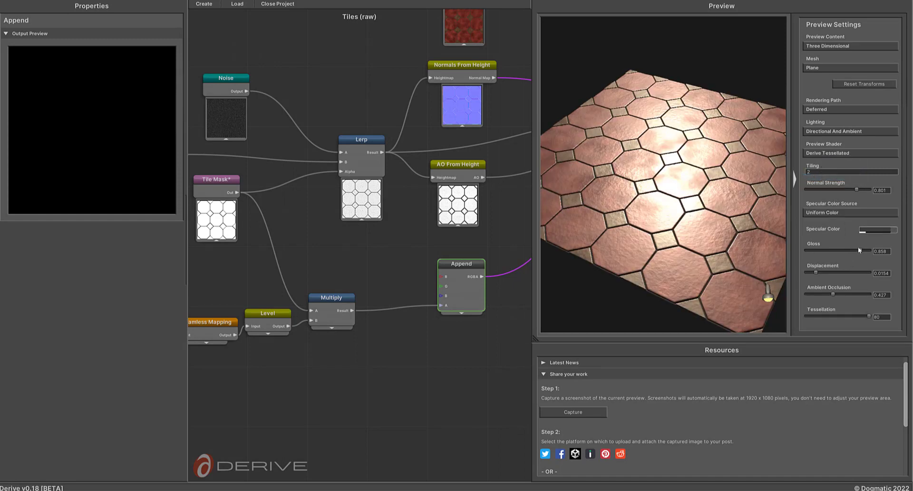
click(868, 231)
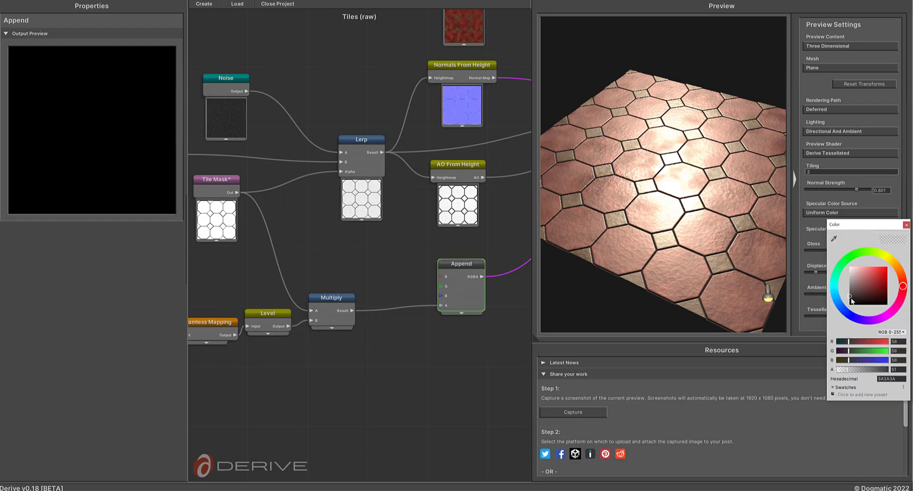
drag(851, 301, 846, 303)
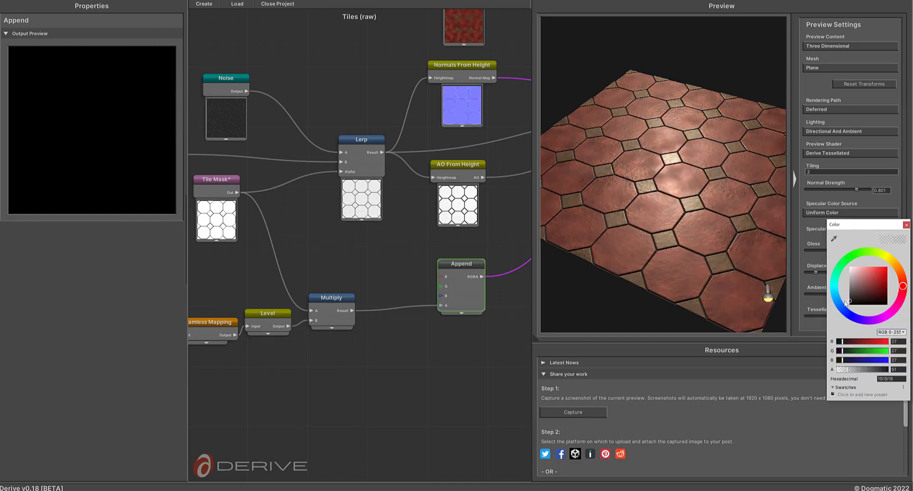
click(707, 221)
Switch the preview shader to Derive POM and inspect the tiles up close.
click(841, 153)
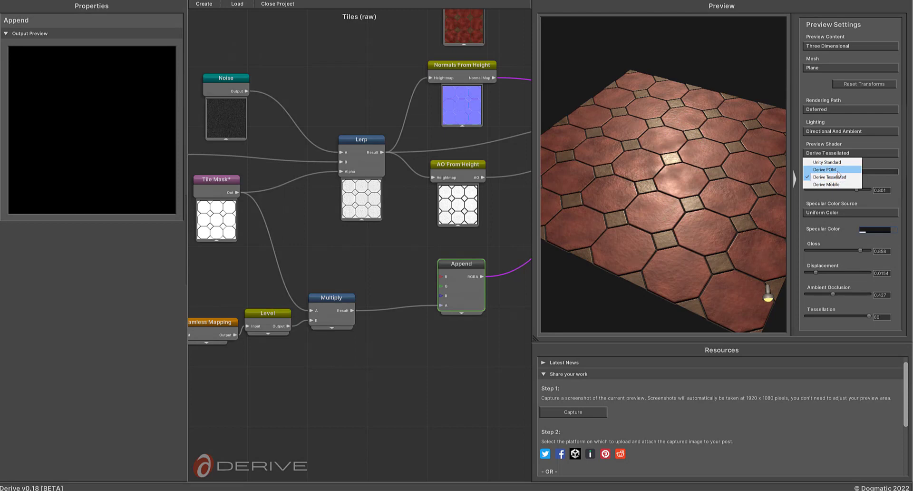
click(837, 170)
mouse_move(709, 216)
mouse_down()
mouse_move(714, 229)
mouse_move(724, 208)
mouse_up()
mouse_move(725, 209)
right_down()
mouse_move(735, 209)
mouse_move(692, 215)
mouse_move(716, 219)
right_up()
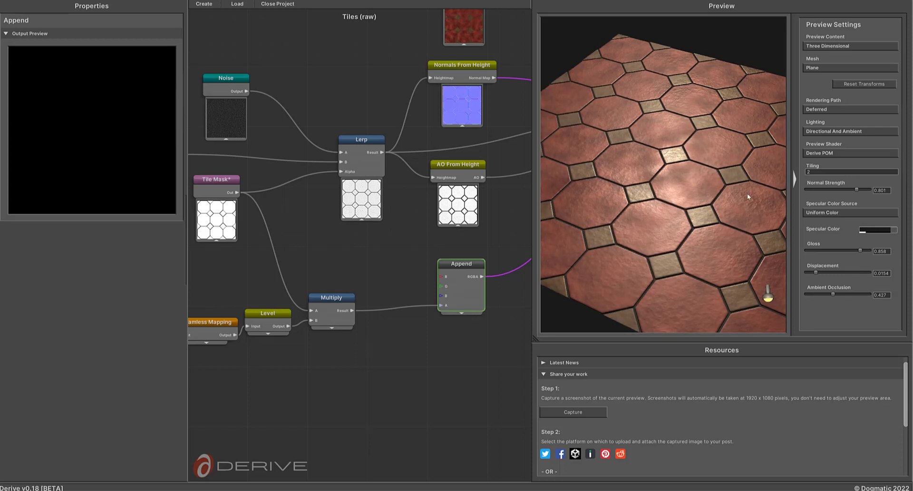
Try the Unity Standard preview shader on the tiles and return to Derive POM.
click(839, 156)
click(832, 163)
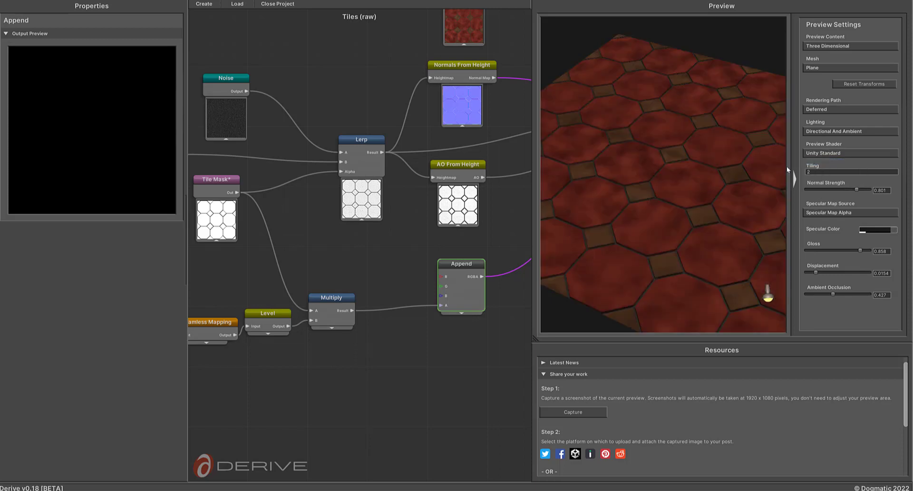
middle_drag(489, 264, 405, 264)
middle_drag(450, 247, 404, 270)
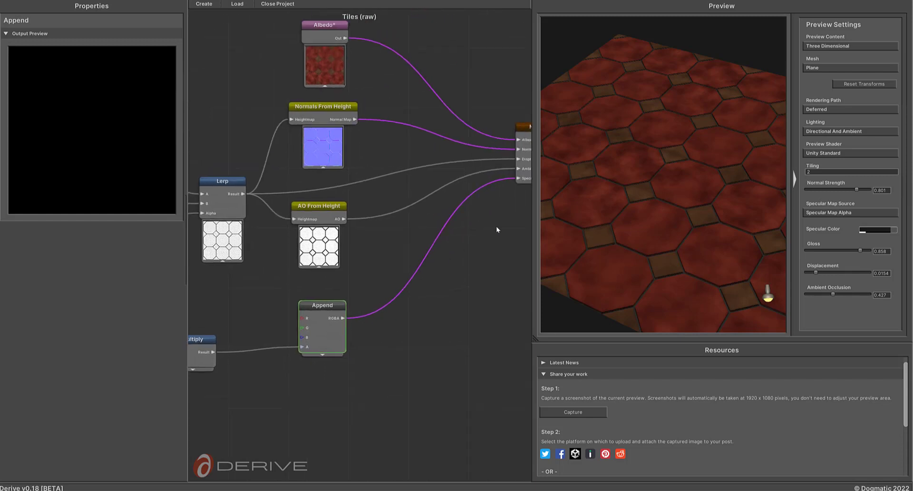
click(834, 154)
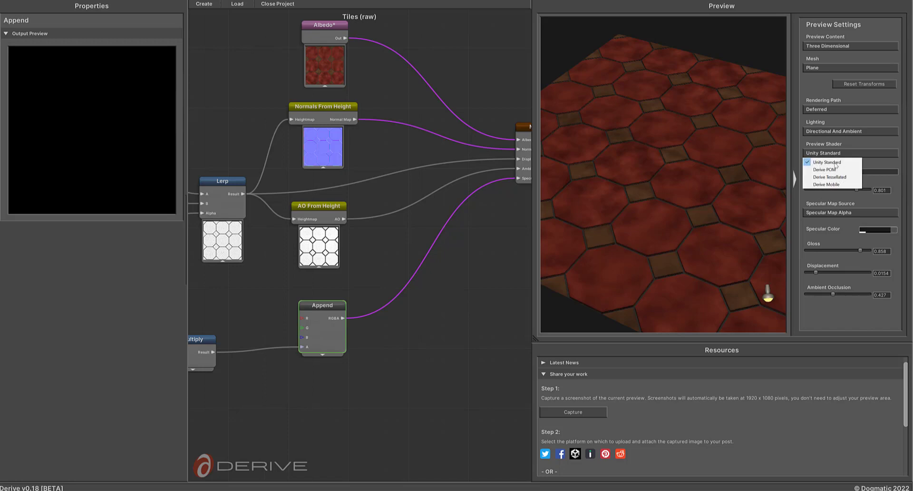
click(828, 172)
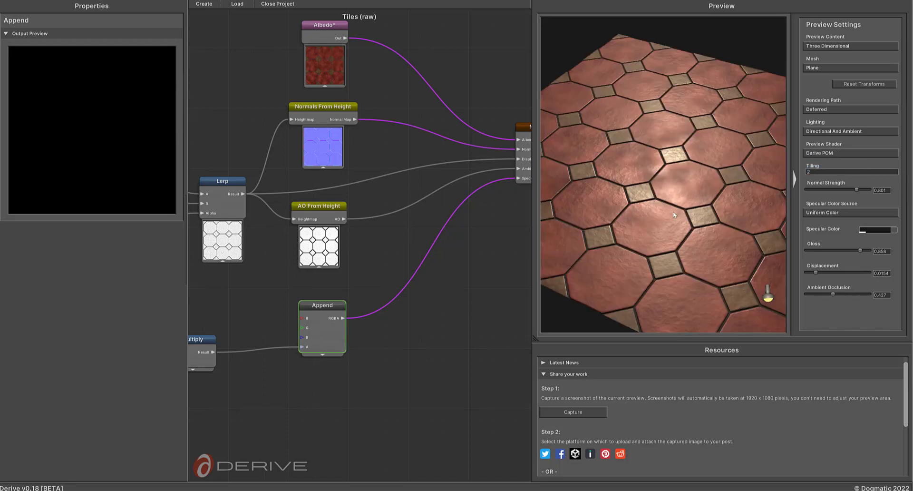
scroll(659, 232, down, 2)
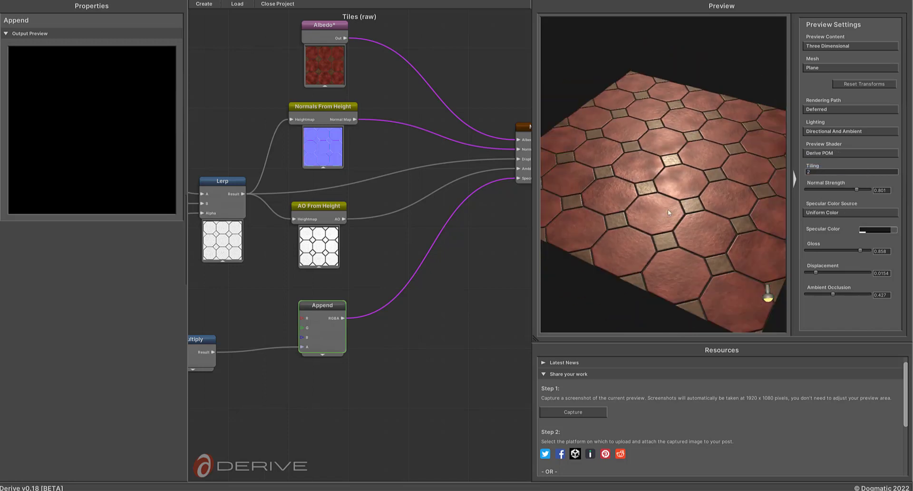
middle_drag(483, 298, 522, 283)
Switch the preview shader to Derive Mobile and brighten the specular color to grey 595959.
click(836, 152)
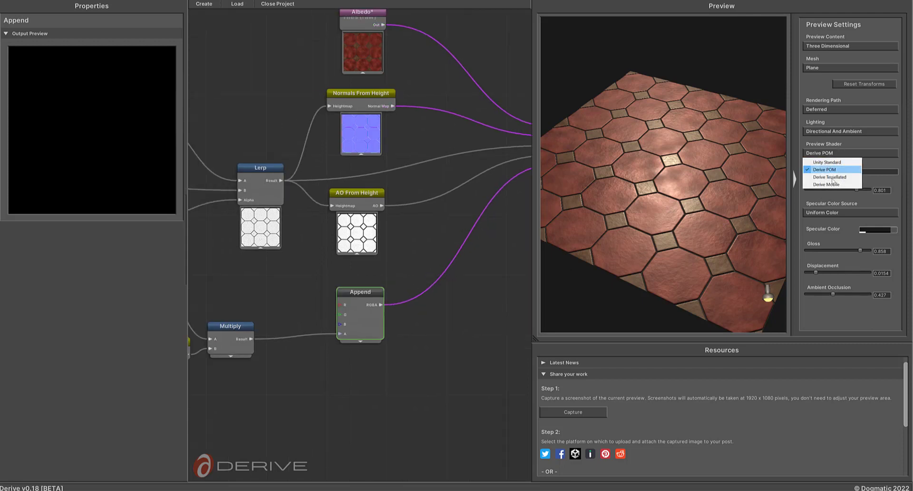
click(826, 187)
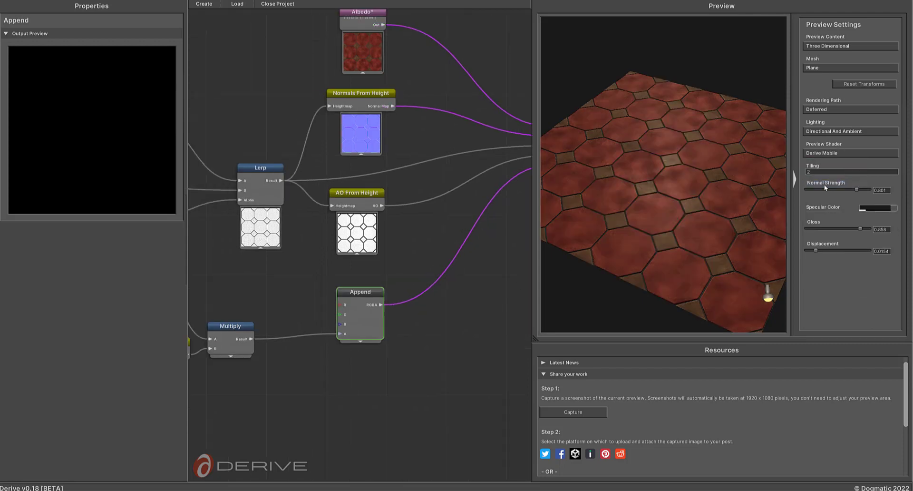
click(872, 209)
click(851, 279)
click(849, 270)
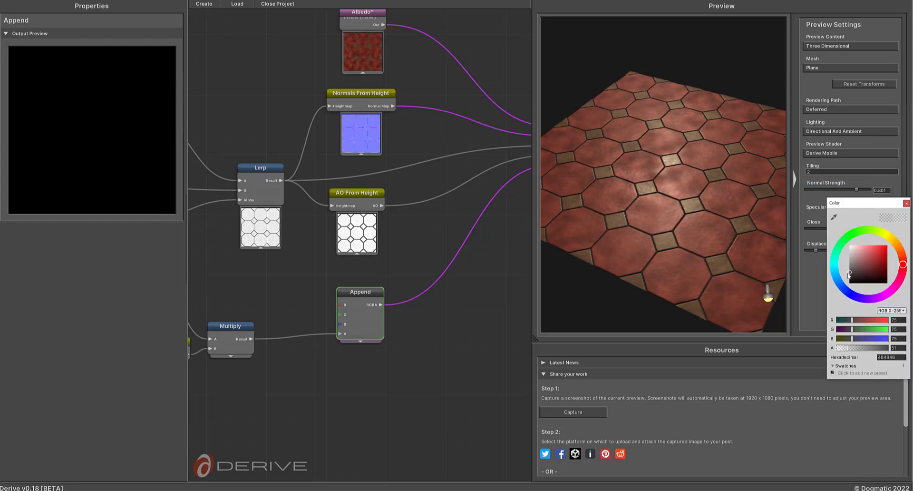
click(731, 242)
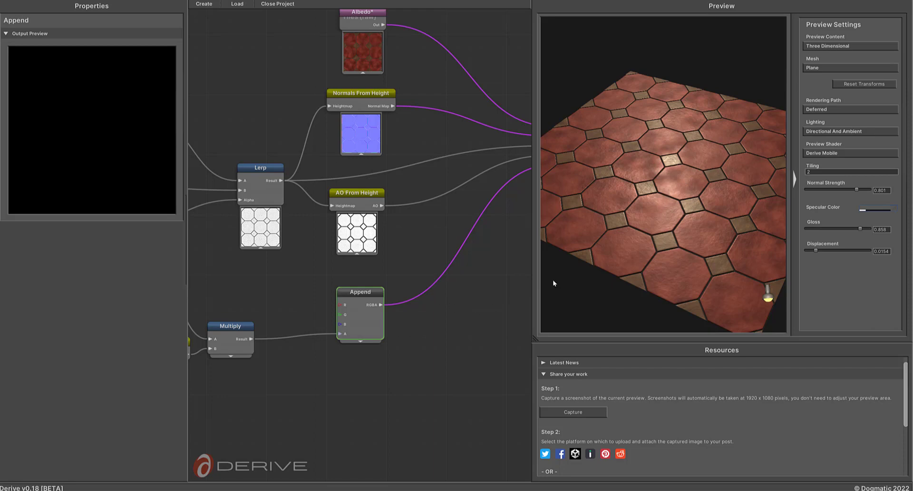
Set the preview shader to Derive POM and darken the specular color to a near-black grey.
click(846, 152)
click(842, 170)
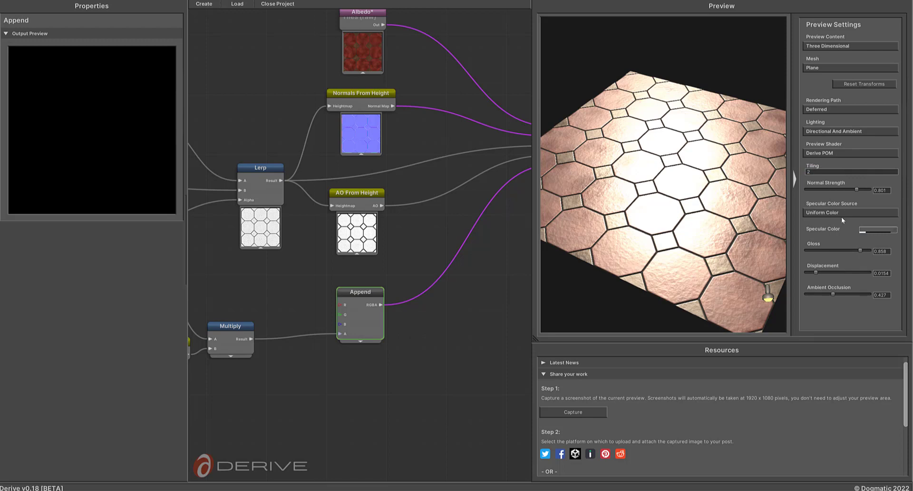
click(869, 231)
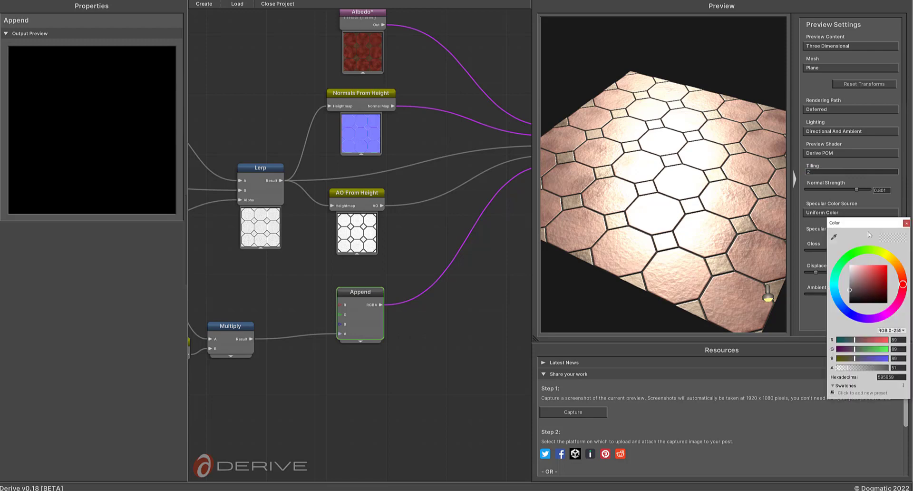
drag(850, 294, 849, 303)
Move the Append node farther right of the Multiply node to free space between them.
middle_drag(424, 376, 488, 369)
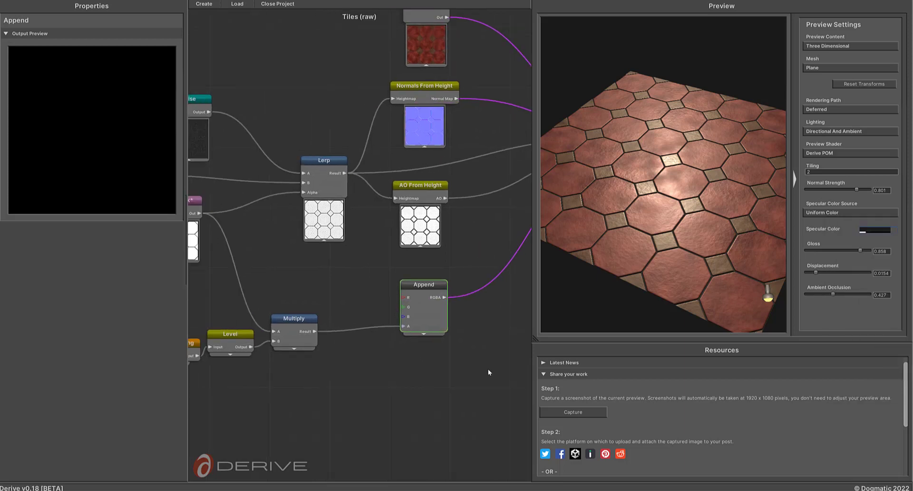
drag(431, 288, 498, 294)
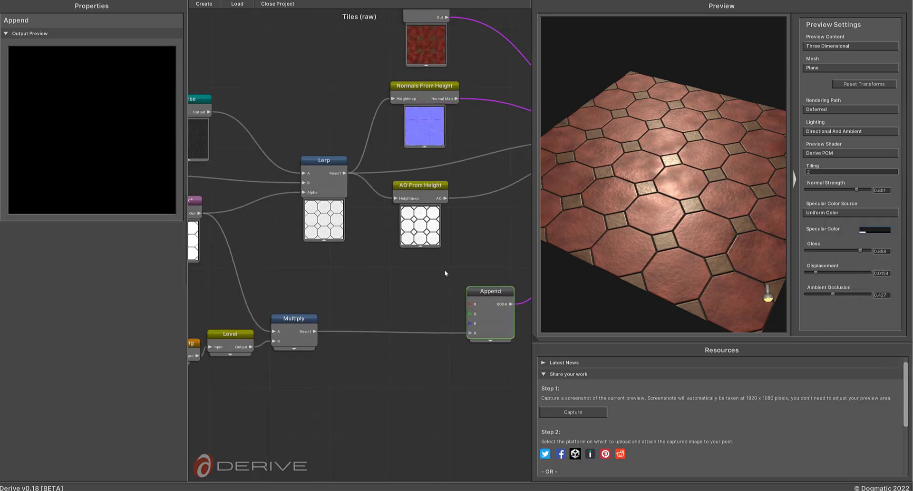
Widen the node graph area and move the Master Node and the Append node farther right to make room beside Multiply.
middle_drag(488, 278, 343, 296)
scroll(344, 297, down, 3)
middle_drag(409, 267, 534, 347)
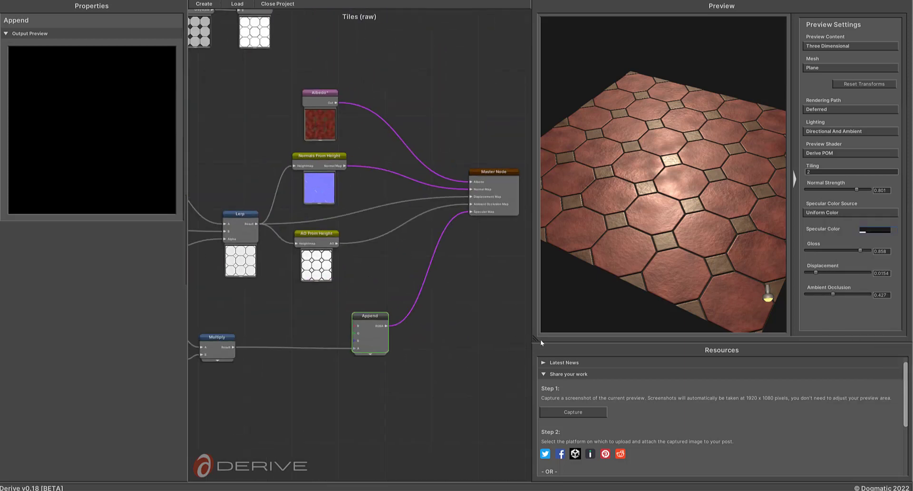
drag(533, 340, 672, 340)
drag(504, 175, 613, 180)
drag(389, 316, 480, 310)
middle_drag(275, 318, 348, 264)
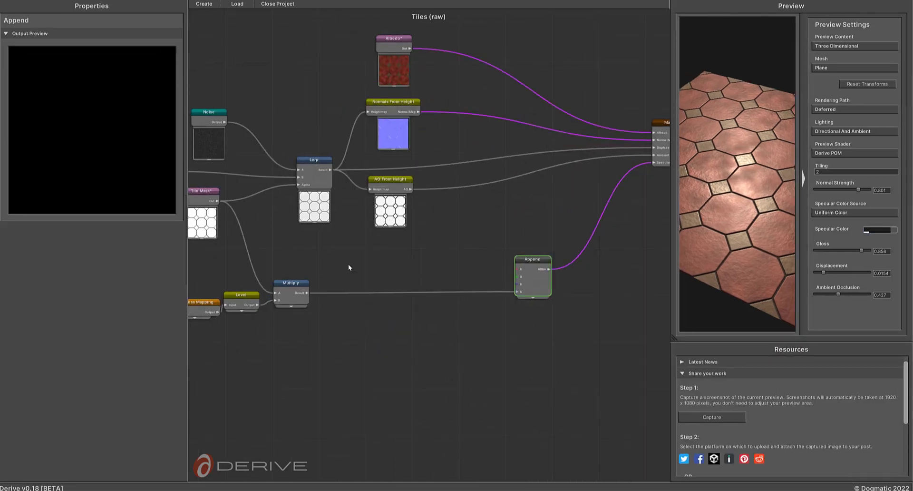
Add a Get Variable node above the Multiply node and set its reference to Albedo.
right_click(311, 257)
text(get)
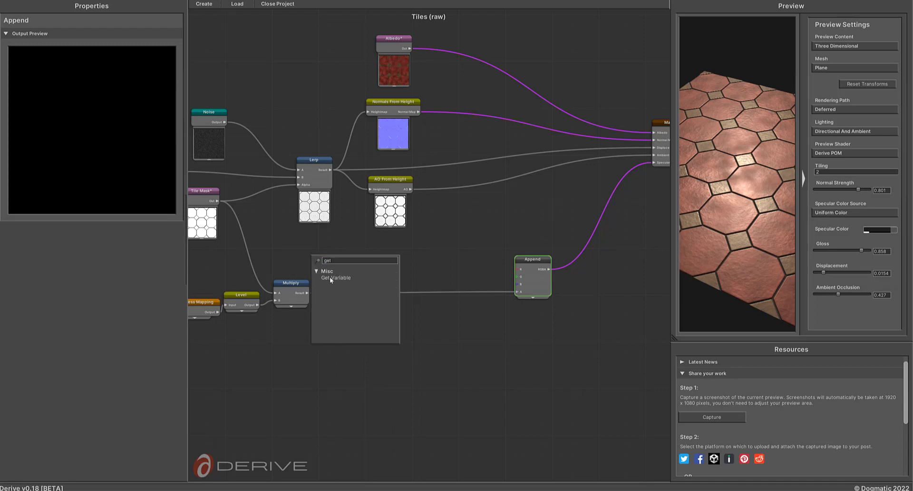
click(350, 277)
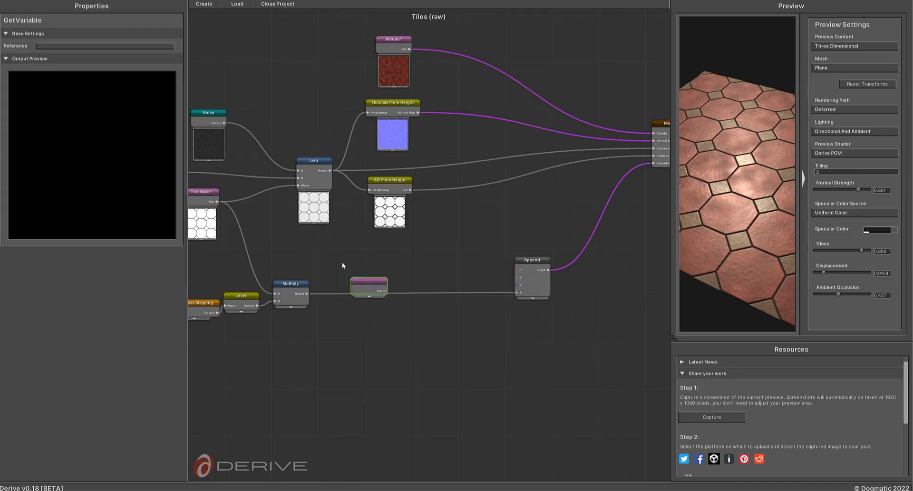
drag(356, 282, 308, 250)
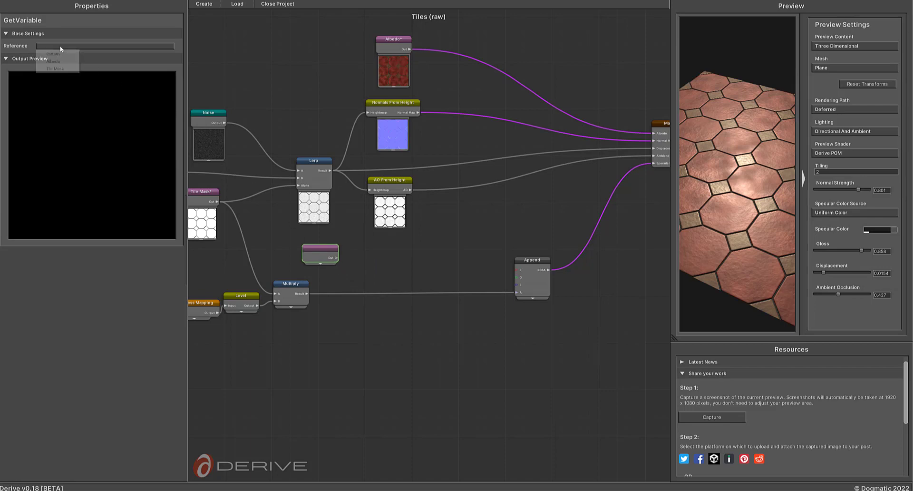
click(53, 61)
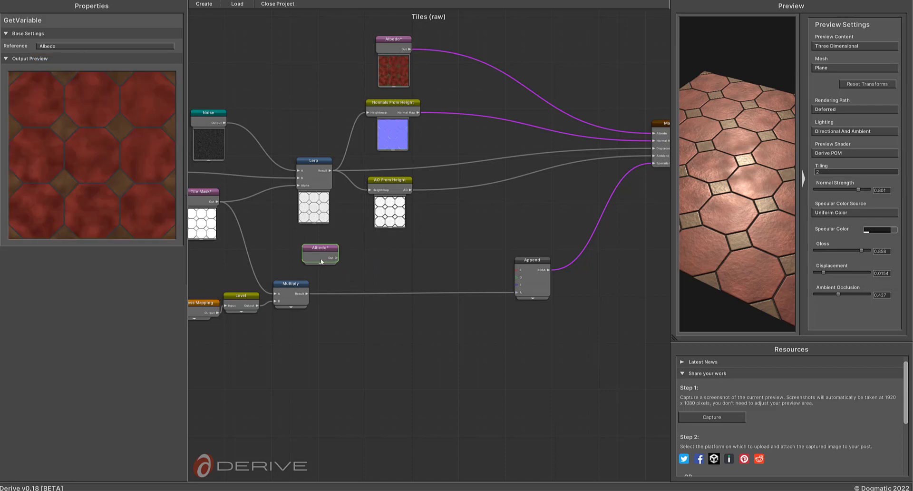
Feed the new Albedo variable into a Saturation node and lower its saturation to 0.747.
drag(336, 258, 352, 261)
text(sat)
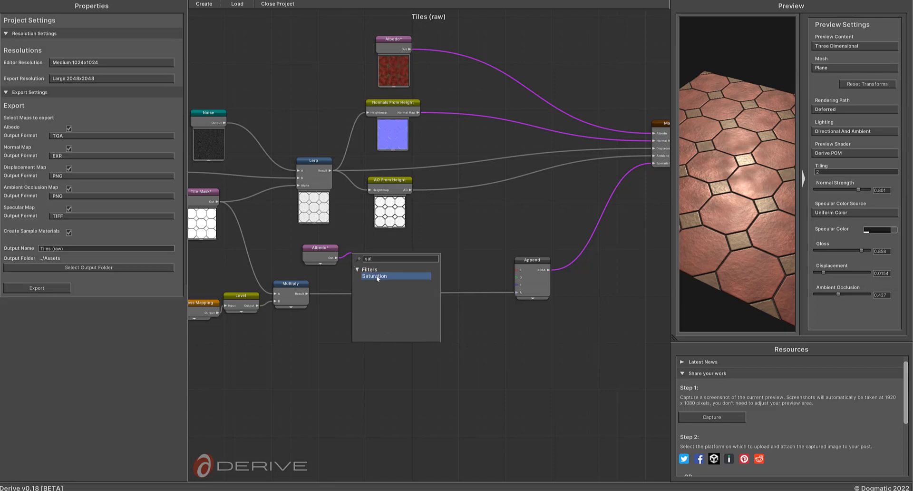
click(375, 276)
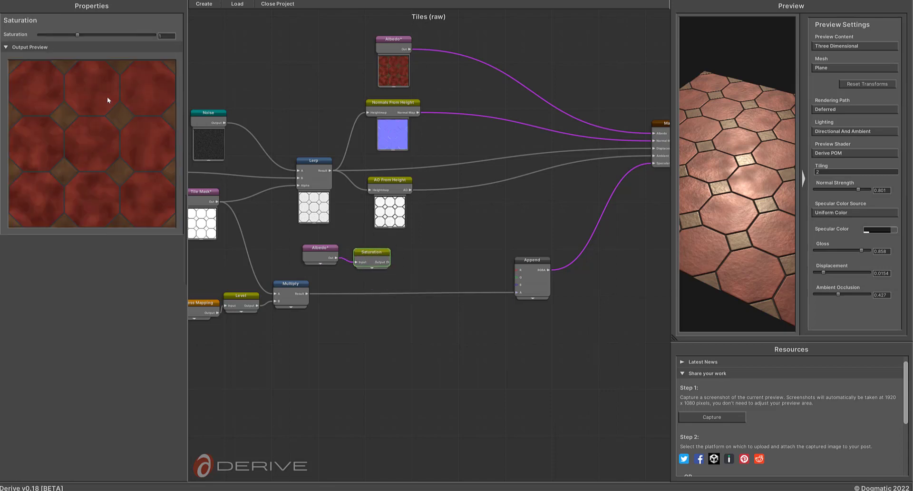
drag(70, 36, 66, 36)
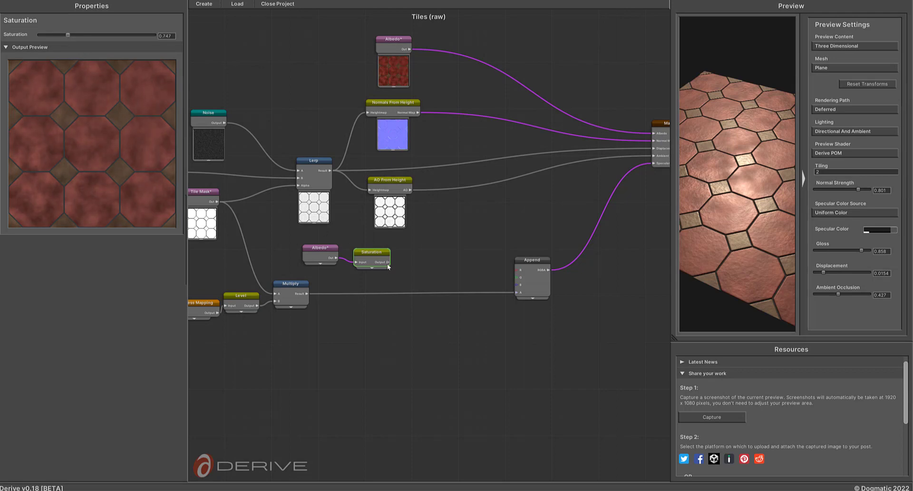
Add a Level node after the Saturation node and set its upper level to 0.2.
drag(389, 262, 404, 266)
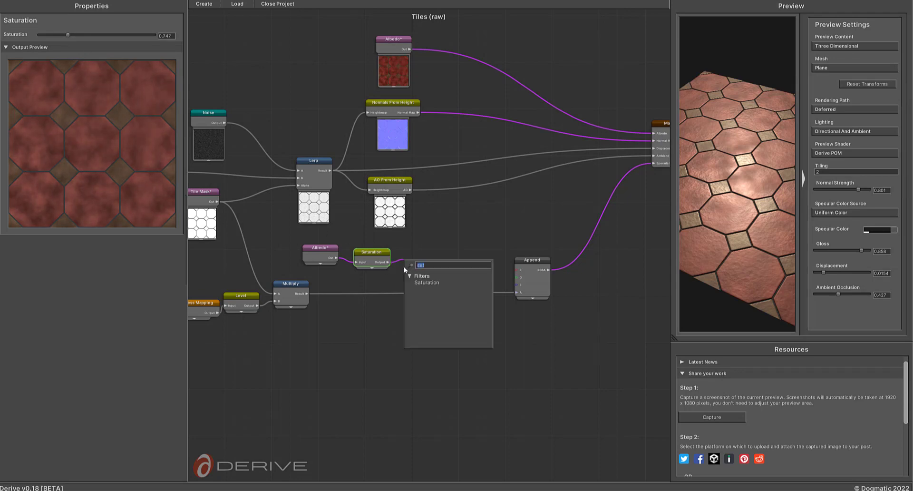
text(level)
click(417, 281)
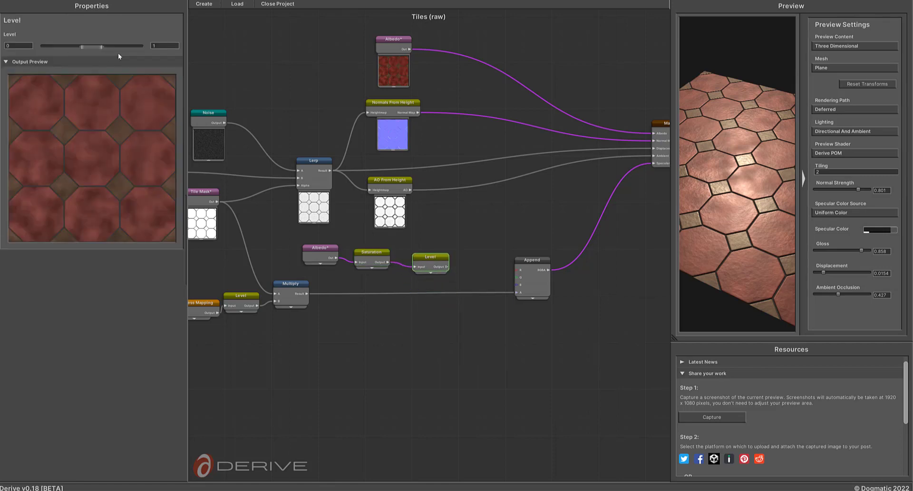
text(0)
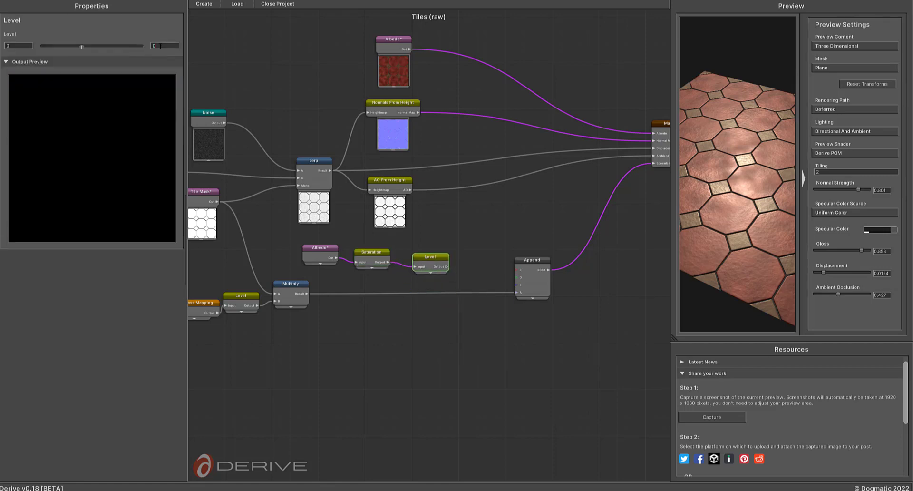
text(.1)
key(BackSpace)
text(2)
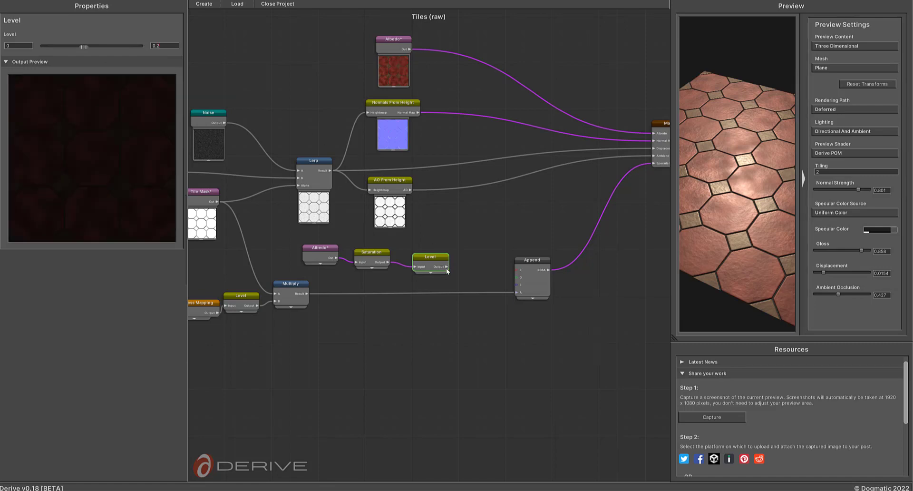
Add a Channel Breakup node after the Level node and connect its R, G and B outputs to the matching Append inputs.
drag(455, 268, 459, 266)
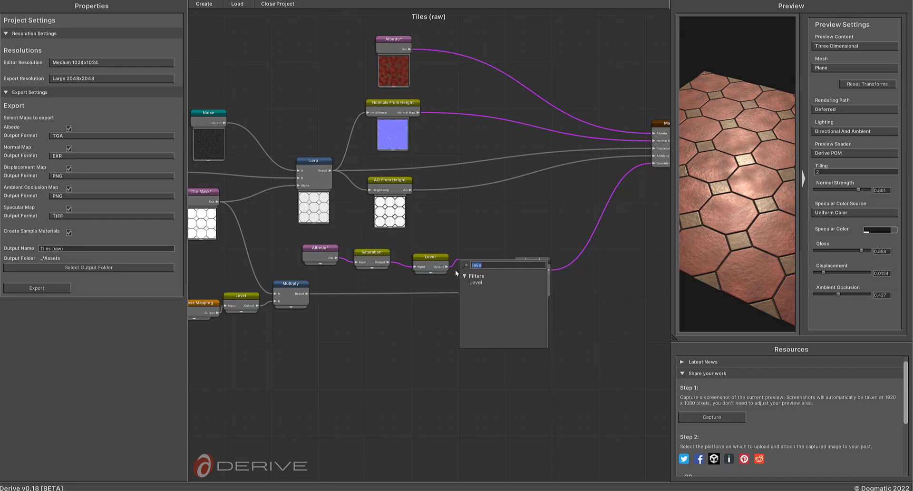
text(bre)
click(471, 283)
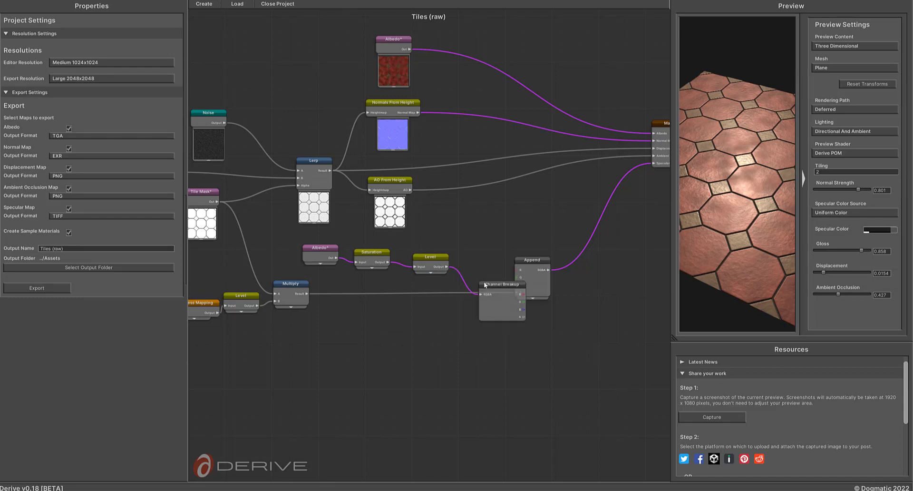
drag(493, 285, 478, 250)
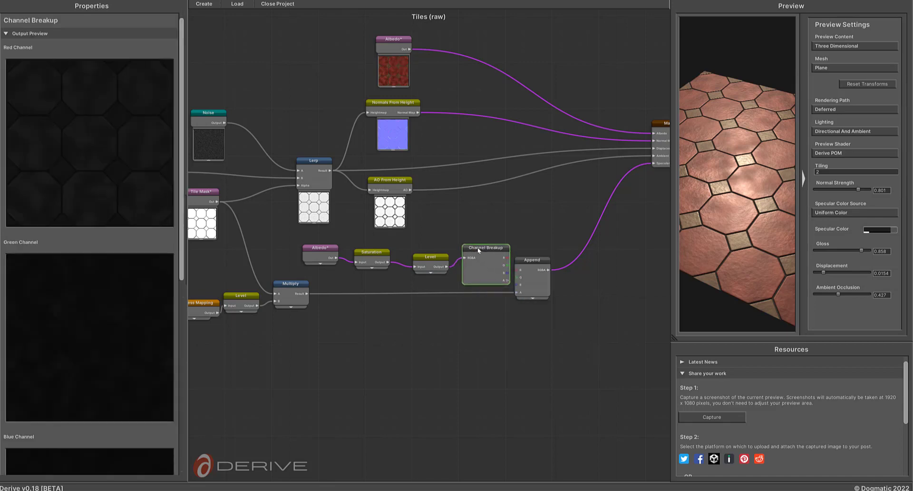
click(531, 249)
drag(533, 261, 549, 261)
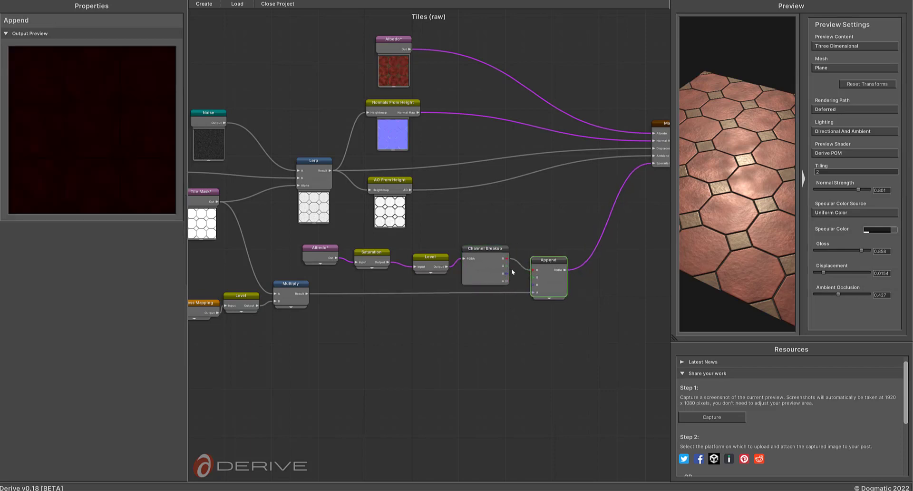
drag(507, 265, 533, 277)
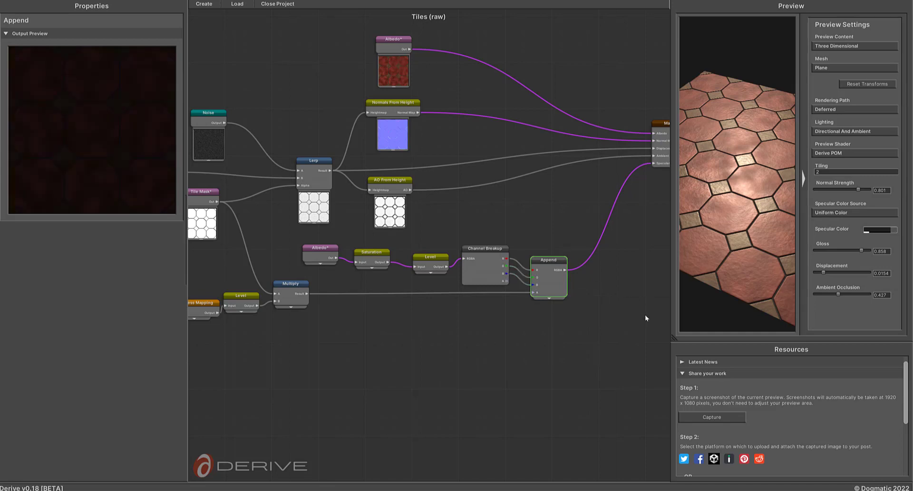
Enlarge the preview, set the specular color source to Specular Map RGB and raise the gloss to 0.949.
drag(672, 337, 448, 363)
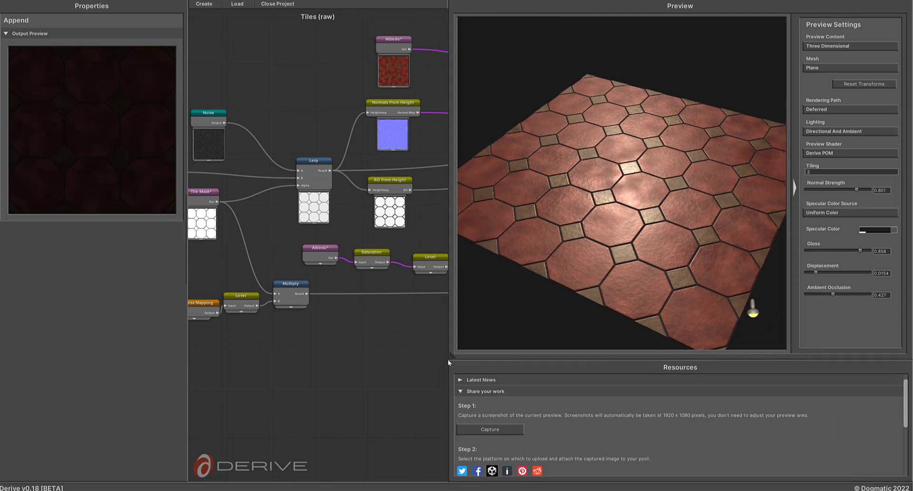
click(843, 211)
click(830, 229)
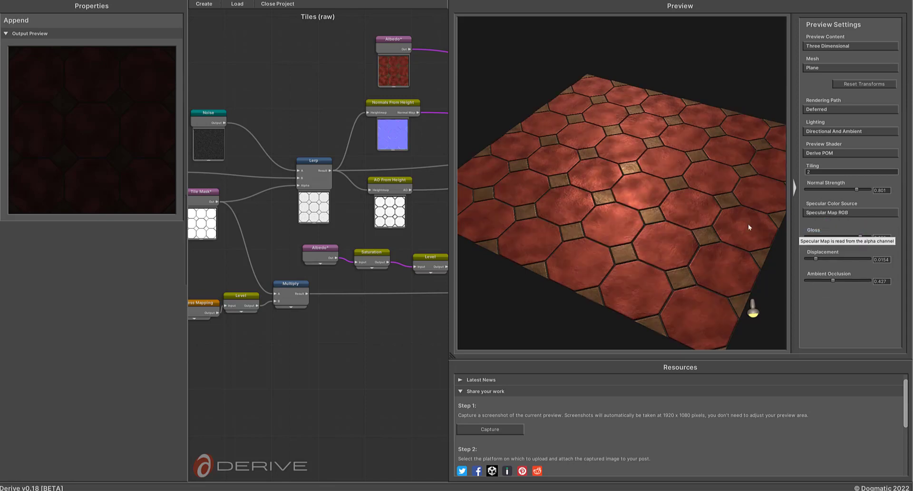
drag(860, 237, 868, 237)
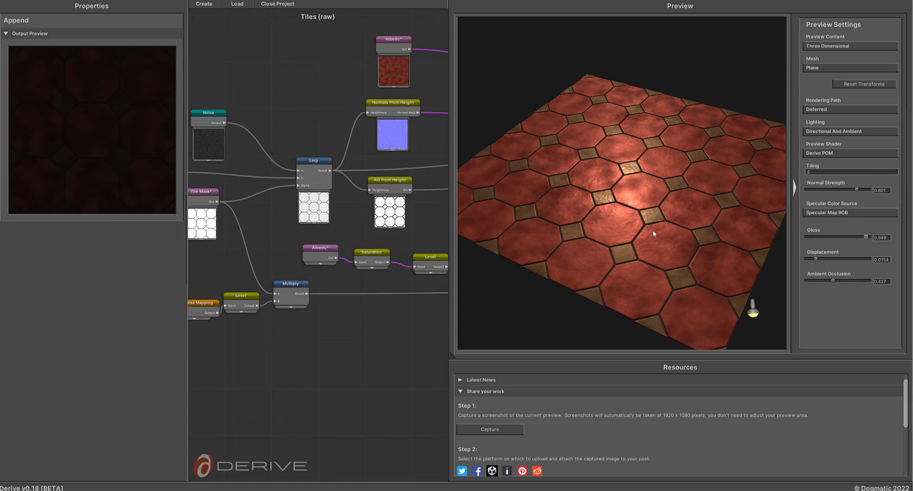
Sweep the light across the tiles to examine the specular highlights and review the Append node's connections to the Master Node.
right_drag(652, 229, 600, 242)
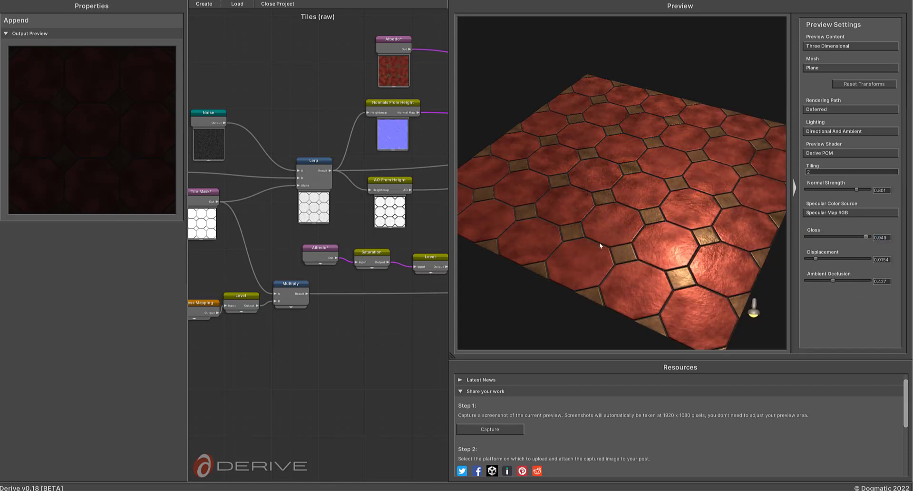
right_drag(663, 245, 720, 233)
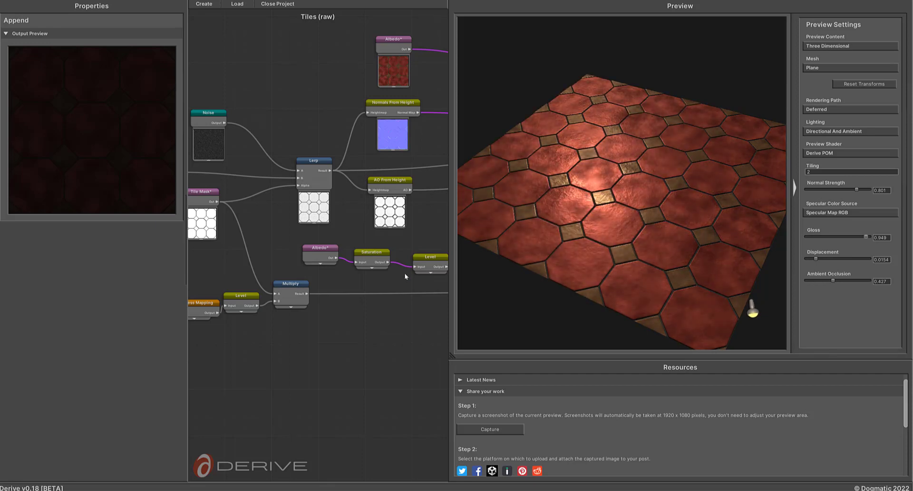
drag(452, 356, 613, 317)
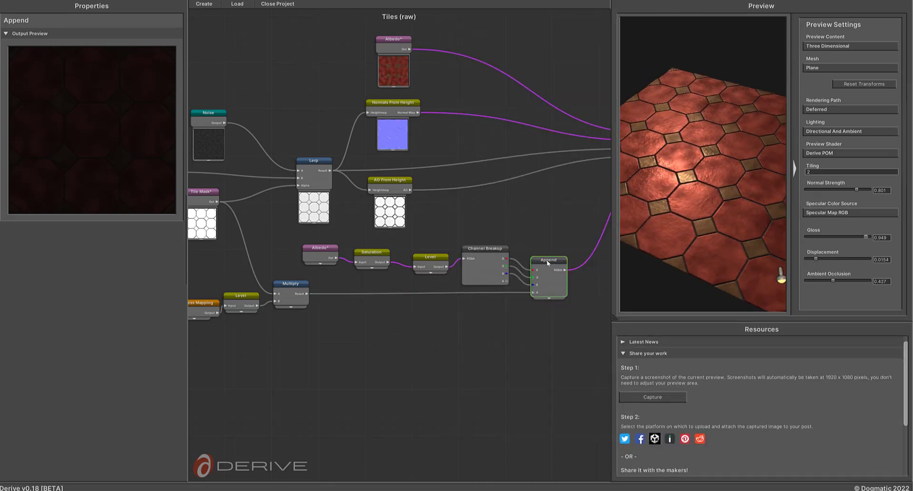
middle_drag(568, 306, 480, 316)
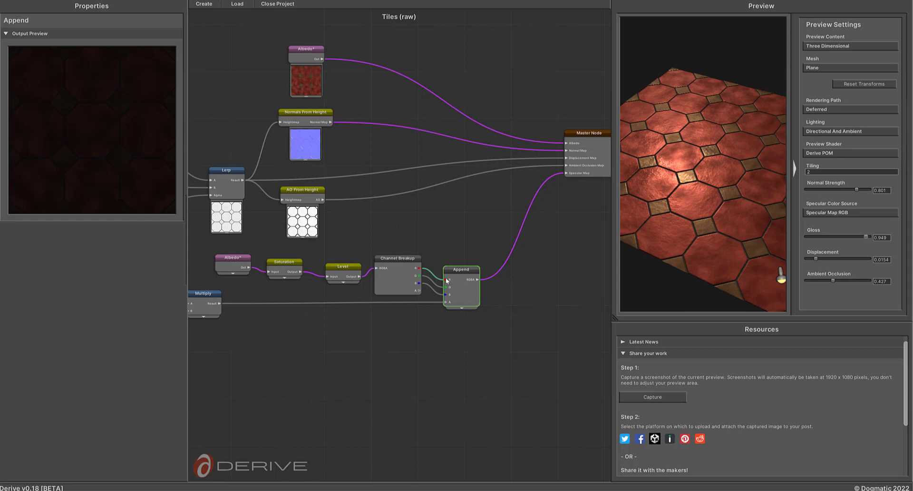
drag(613, 318, 507, 320)
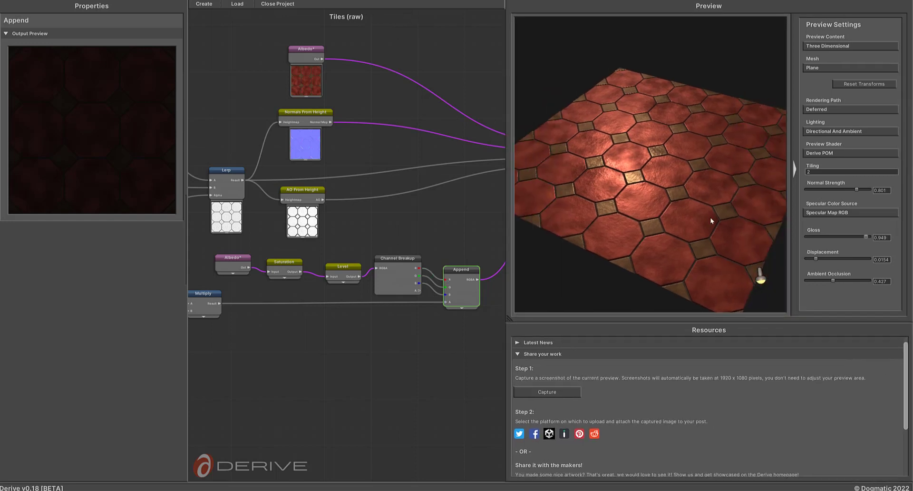
Try the Unity Standard preview shader with the colored specular map and return to Derive POM.
click(829, 153)
click(827, 162)
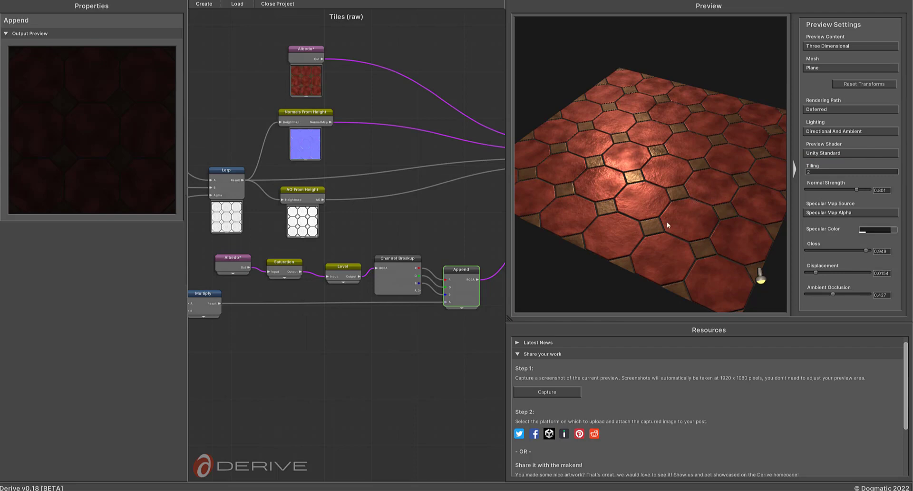
click(851, 155)
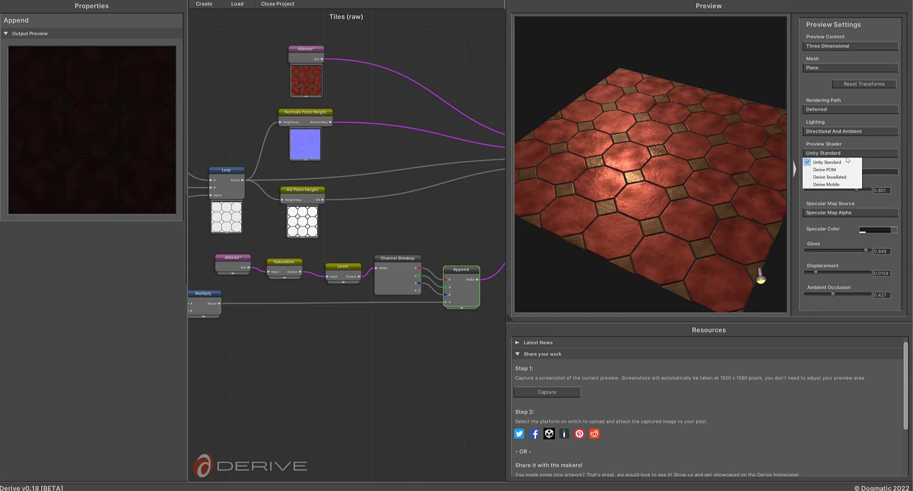
click(841, 170)
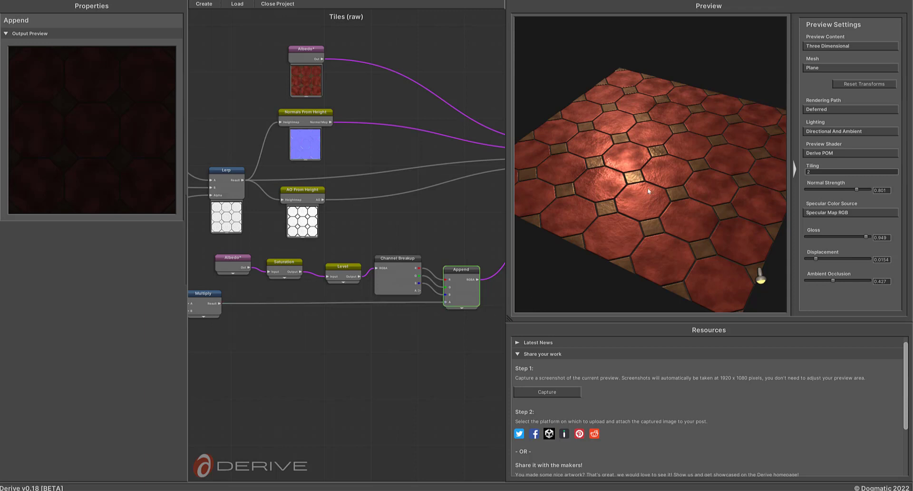
Check the Specular Map Source options of the Unity Standard preview shader and switch back to Derive POM.
click(831, 153)
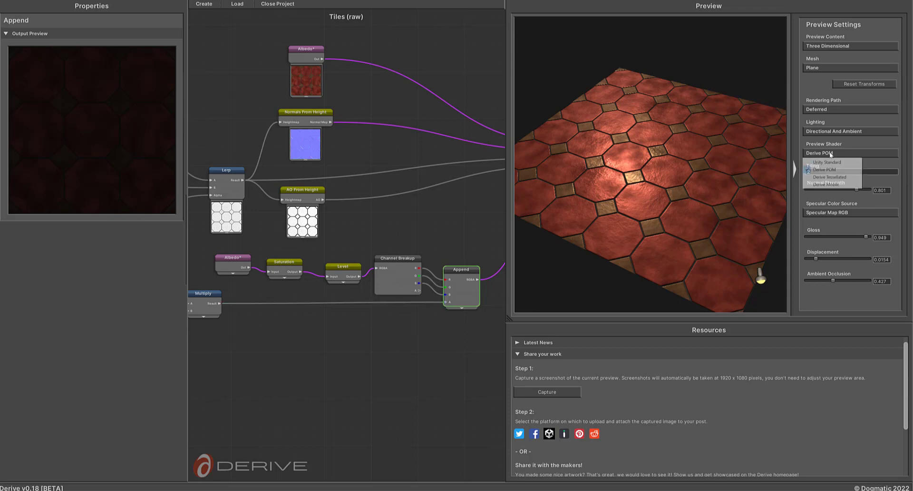
click(829, 161)
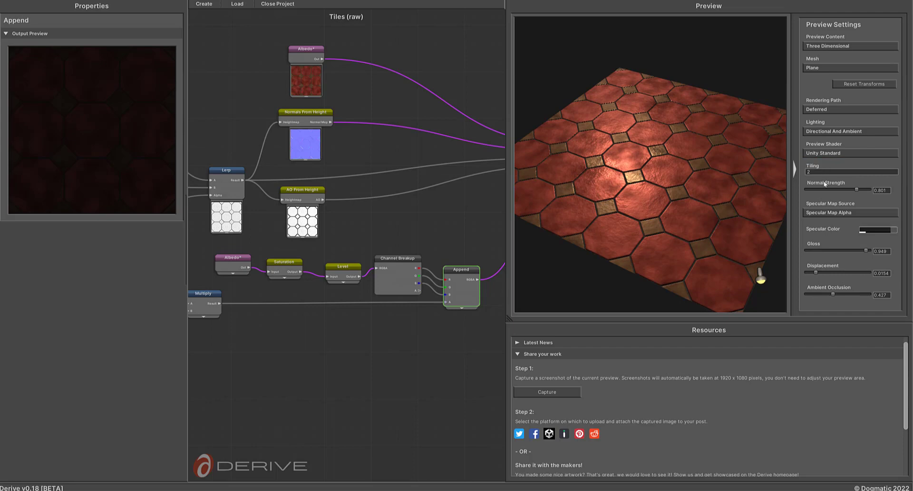
click(826, 213)
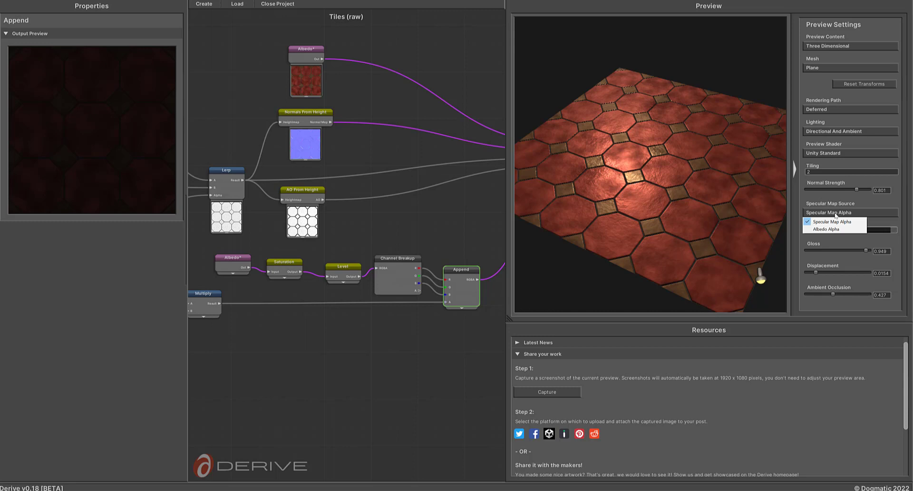
click(841, 164)
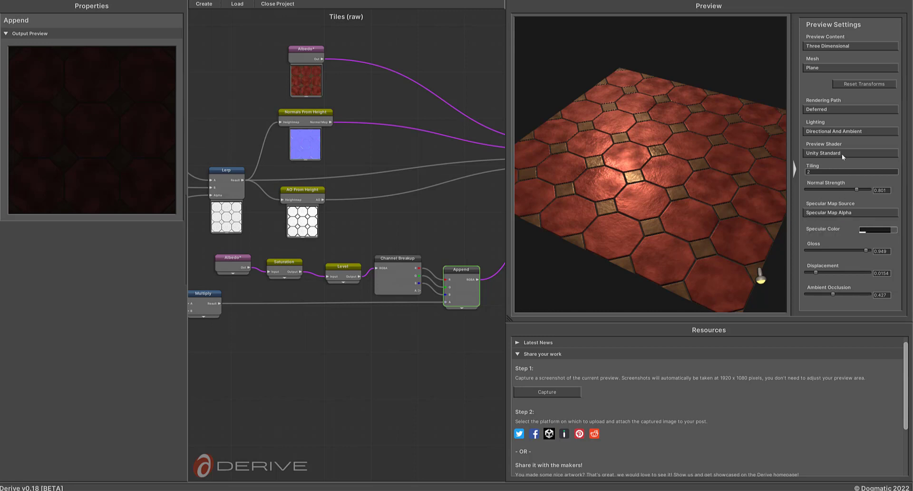
click(842, 154)
click(841, 170)
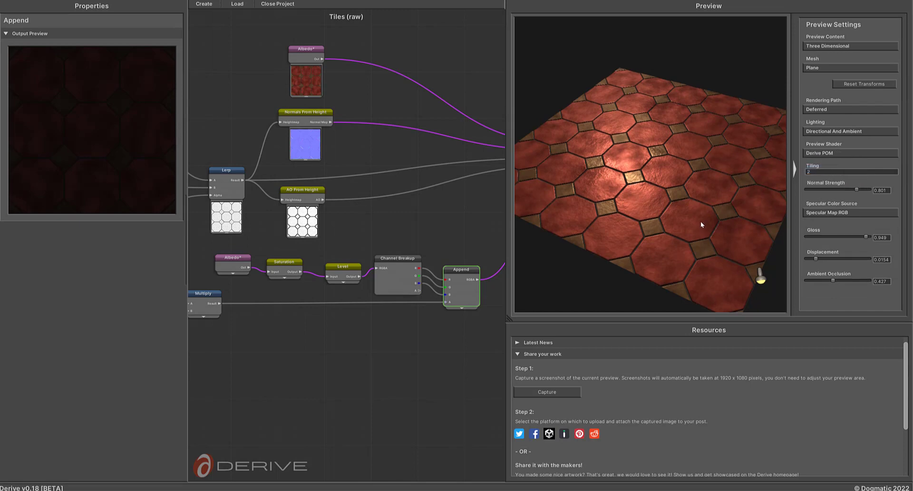
Shift the light and inspect the tiles' specular detail in the preview from close up and at full view.
drag(700, 217, 697, 194)
mouse_move(697, 194)
right_down()
mouse_move(723, 197)
mouse_move(678, 202)
mouse_move(681, 219)
mouse_move(675, 204)
mouse_move(703, 204)
mouse_move(683, 204)
right_up()
scroll(680, 207, up, 5)
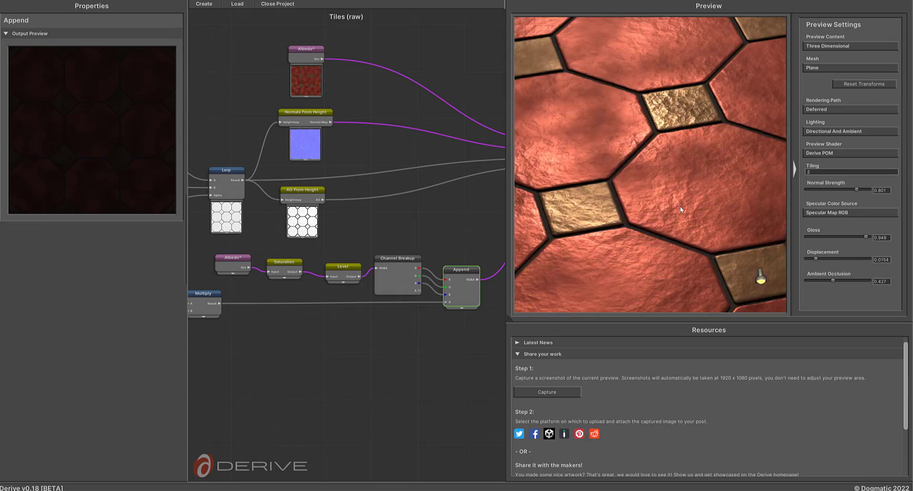
scroll(680, 207, down, 5)
drag(679, 210, 679, 211)
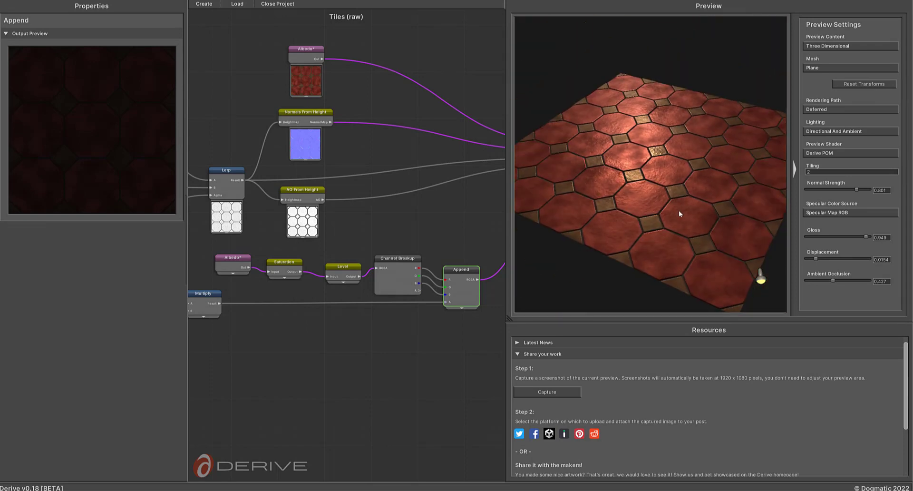